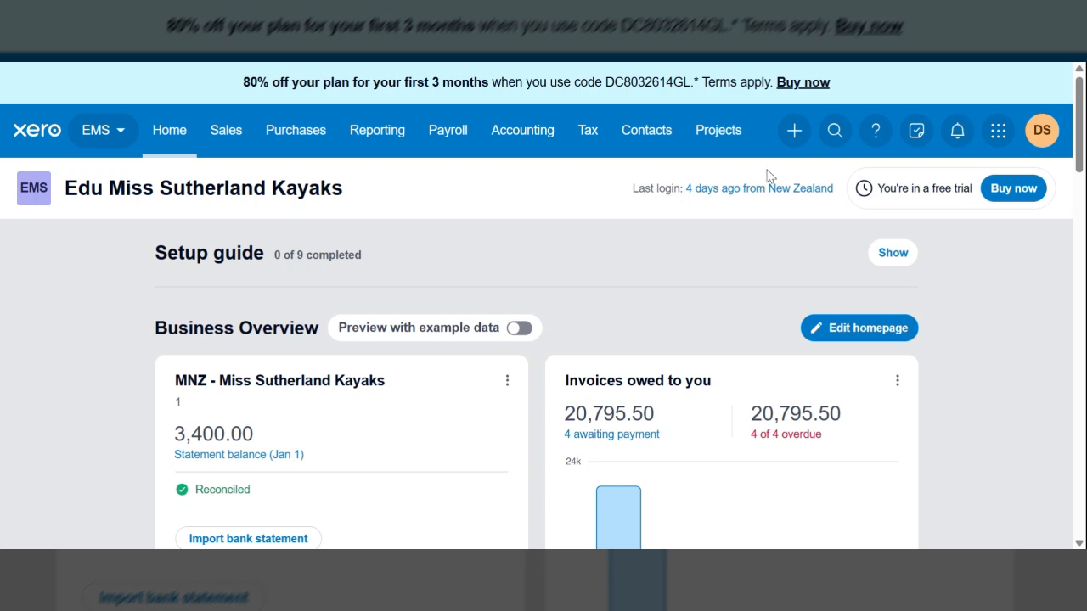
Step: Create a new spend money transaction paid from the MNZ bank account
click(793, 131)
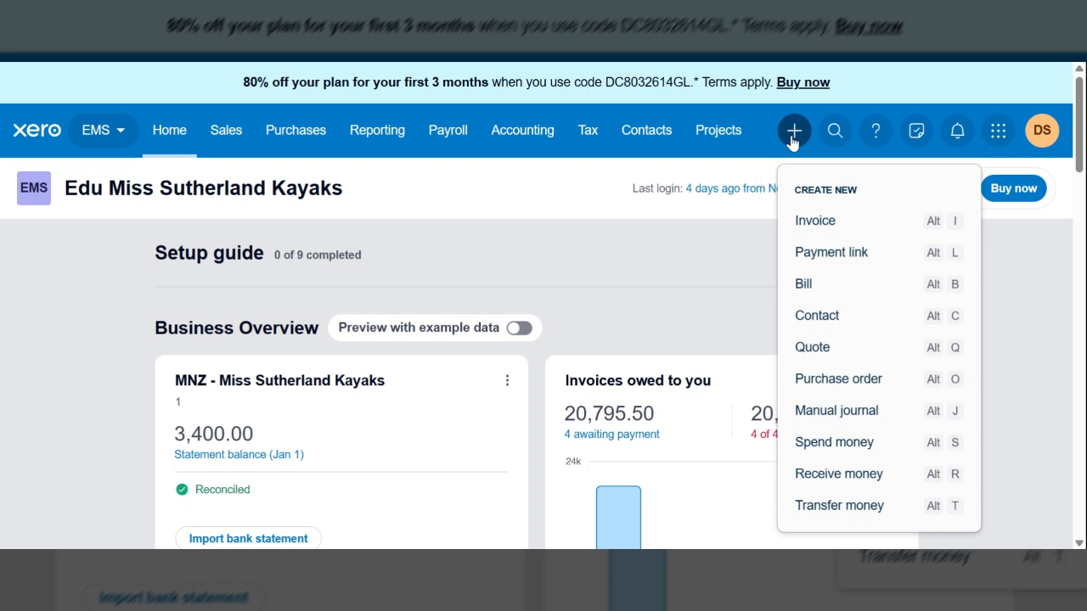
click(848, 454)
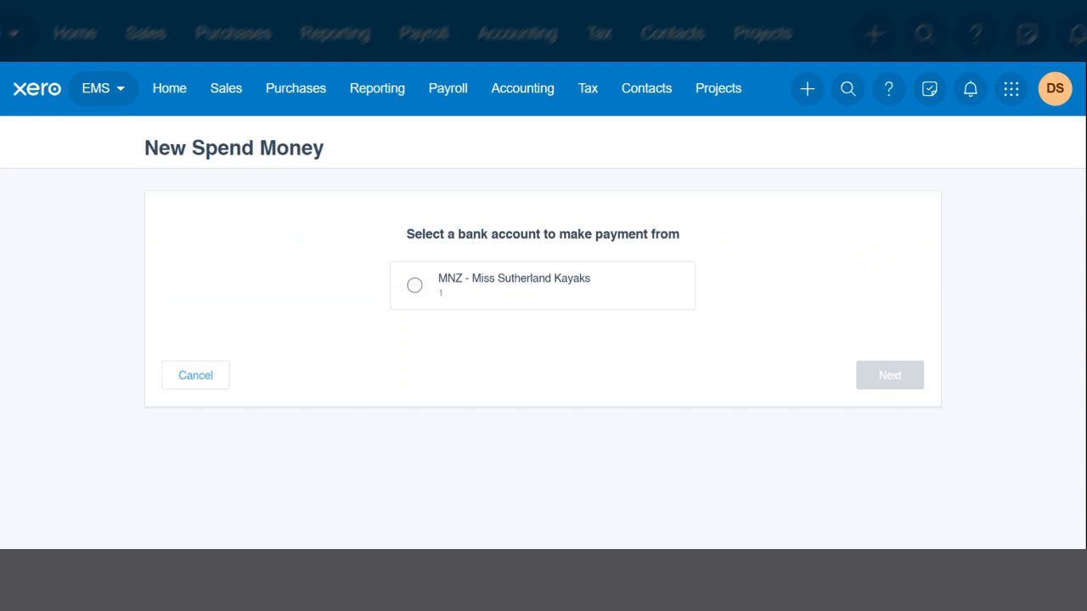
click(413, 286)
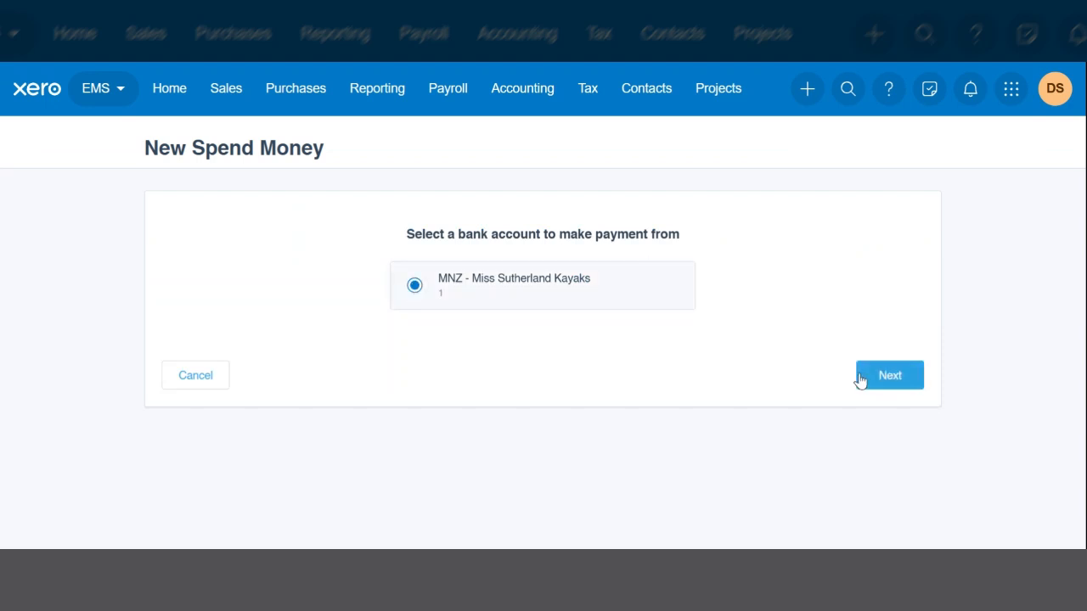
click(888, 385)
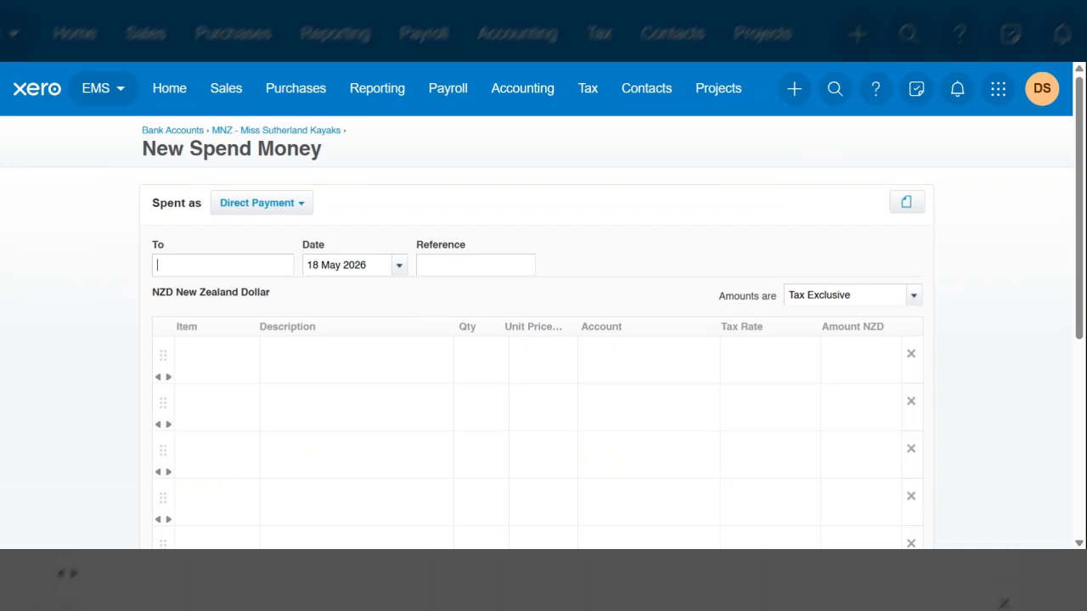
Step: Enter Key Media as the payee and set the payment date to 4 Feb 2026
text(Key M)
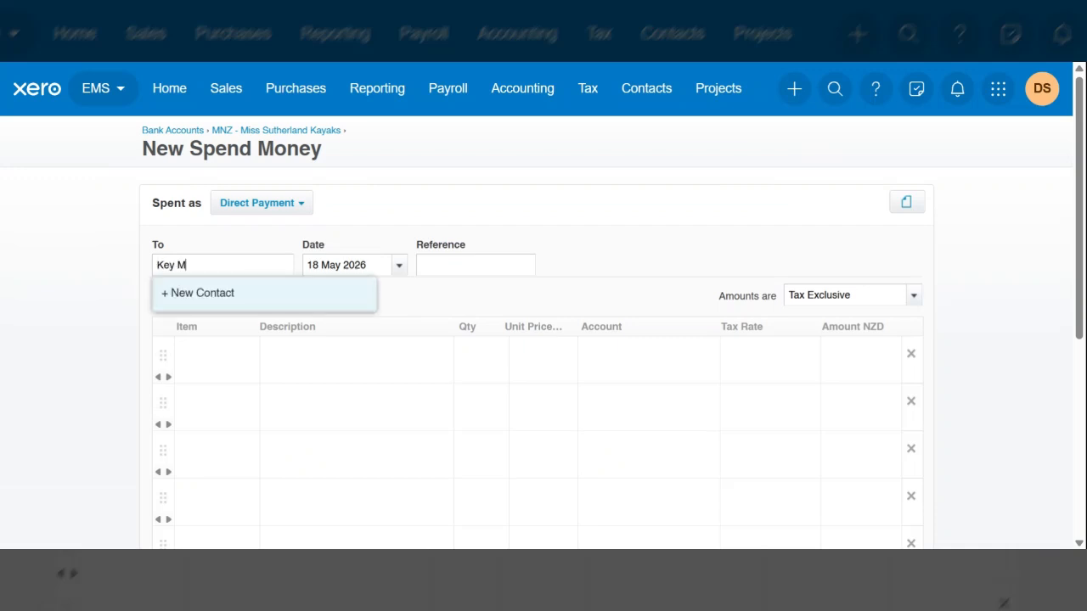
text(edia)
key(Tab)
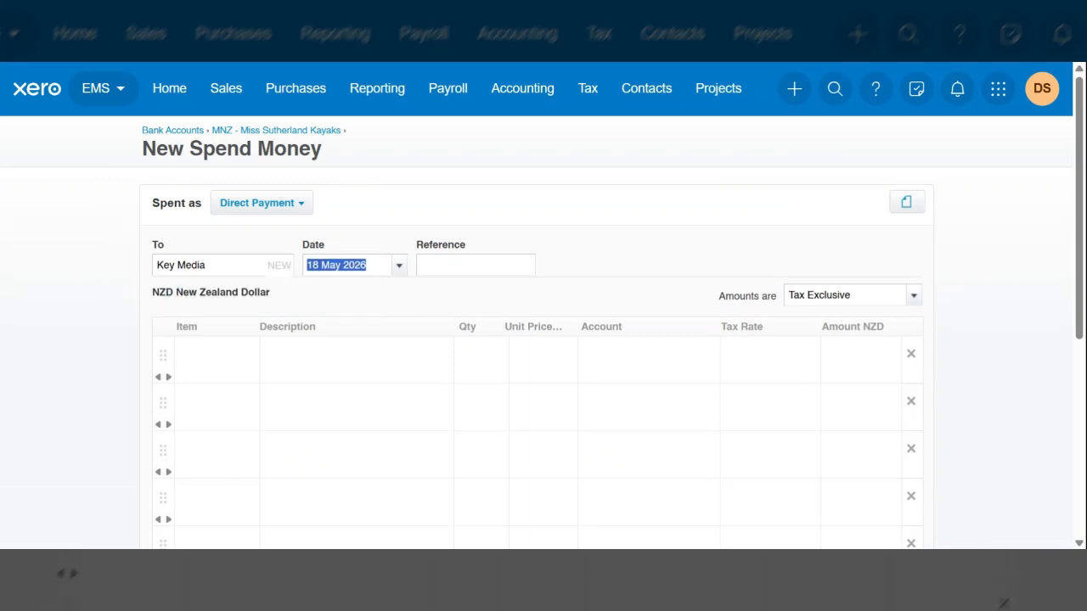
text(4/2)
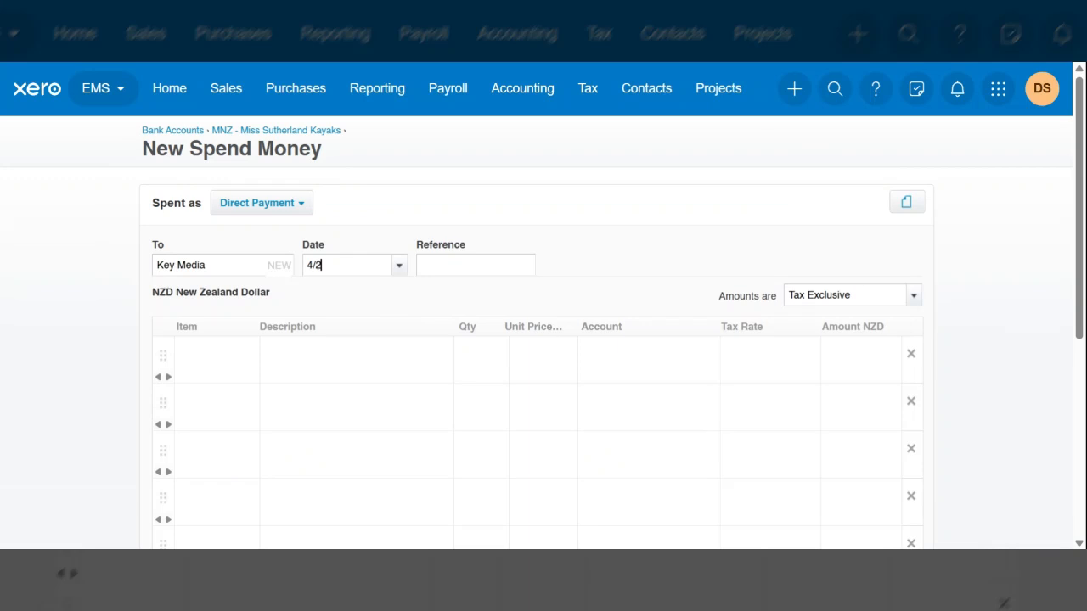
key(Tab)
Step: Enter BP 6372 as the reference of the payment
text(BP 6372)
key(Tab)
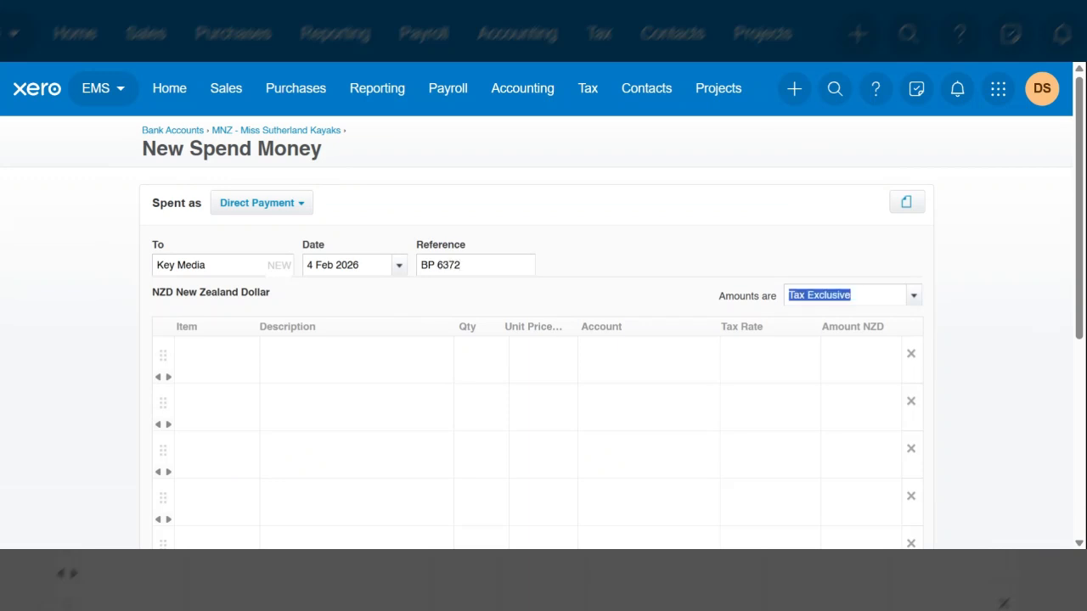
Step: Describe the first line item as Marketing, with a quantity of 1
scroll(333, 223, down, 3)
scroll(340, 221, up, 3)
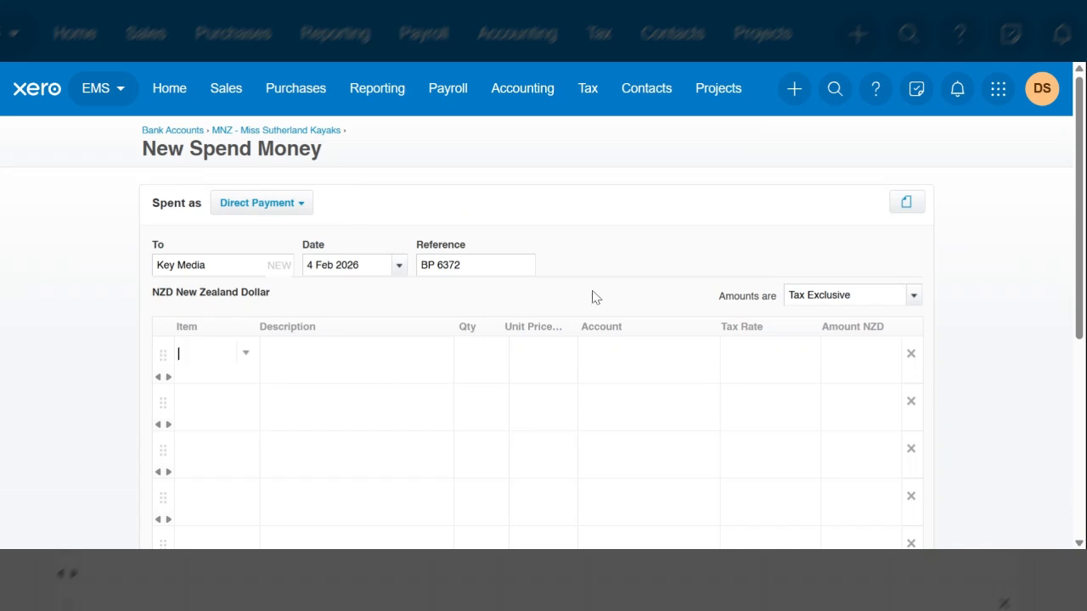
key(Tab)
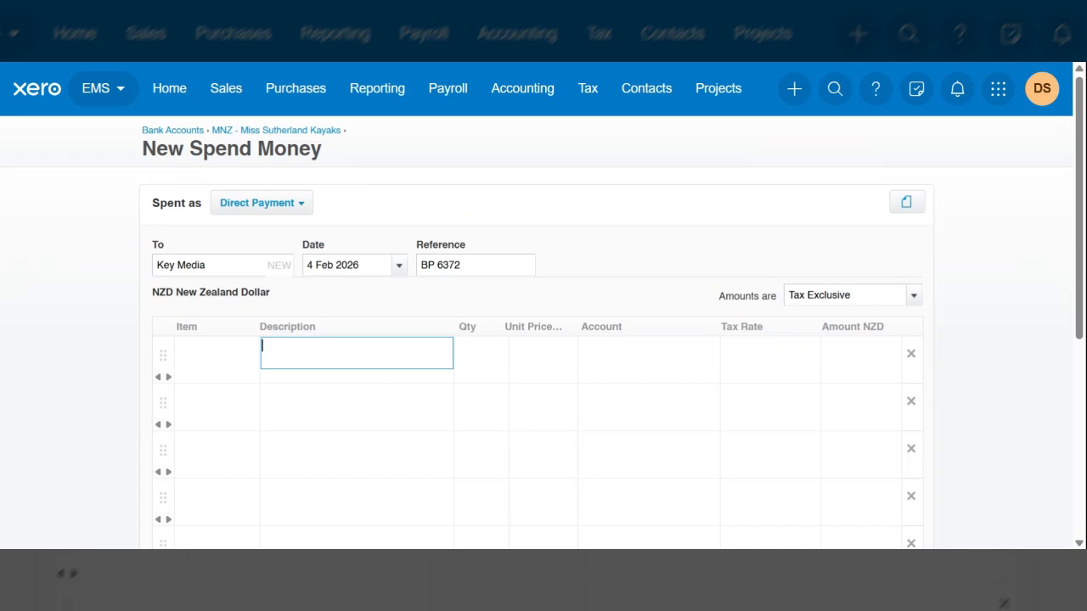
text(Marketing)
key(Tab)
text(1)
key(Tab)
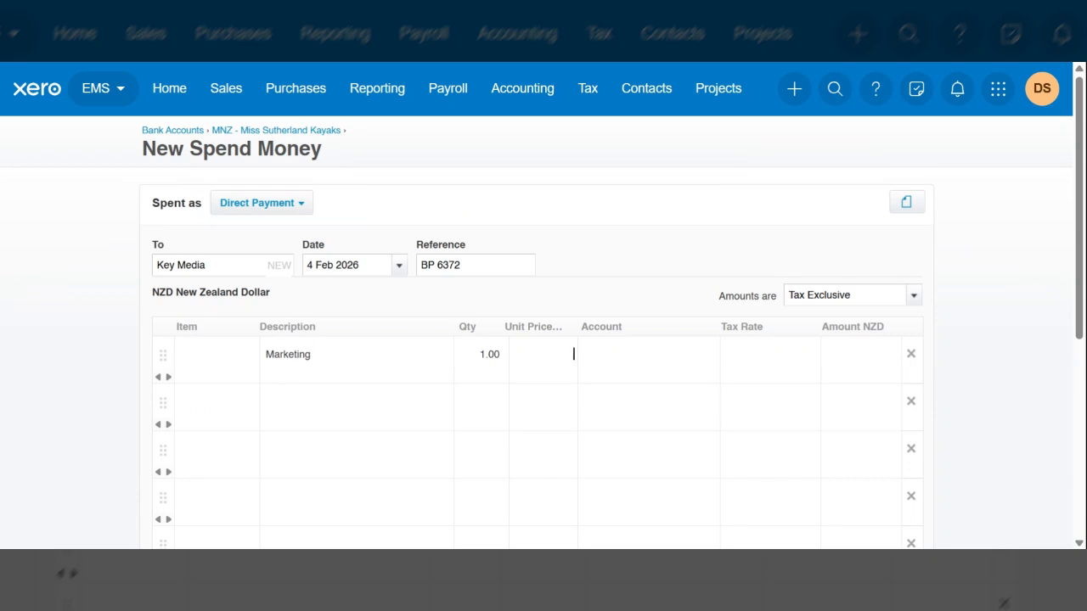
Step: Set the Marketing line's unit price to 368.90 and assign it to account 405 - Marketing
text(368.90)
key(Tab)
text(mark)
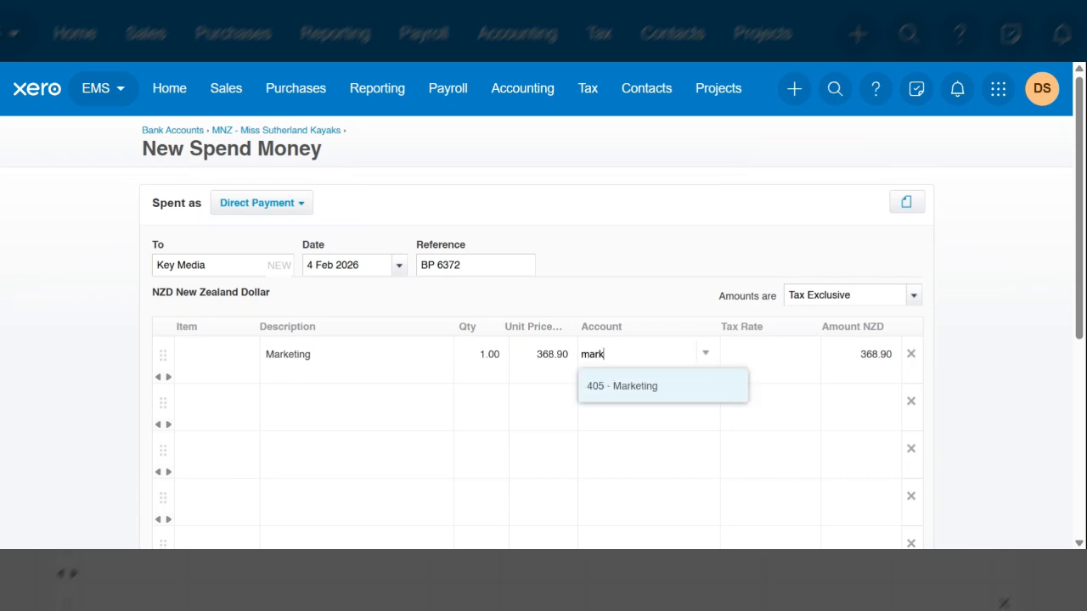
key(Tab)
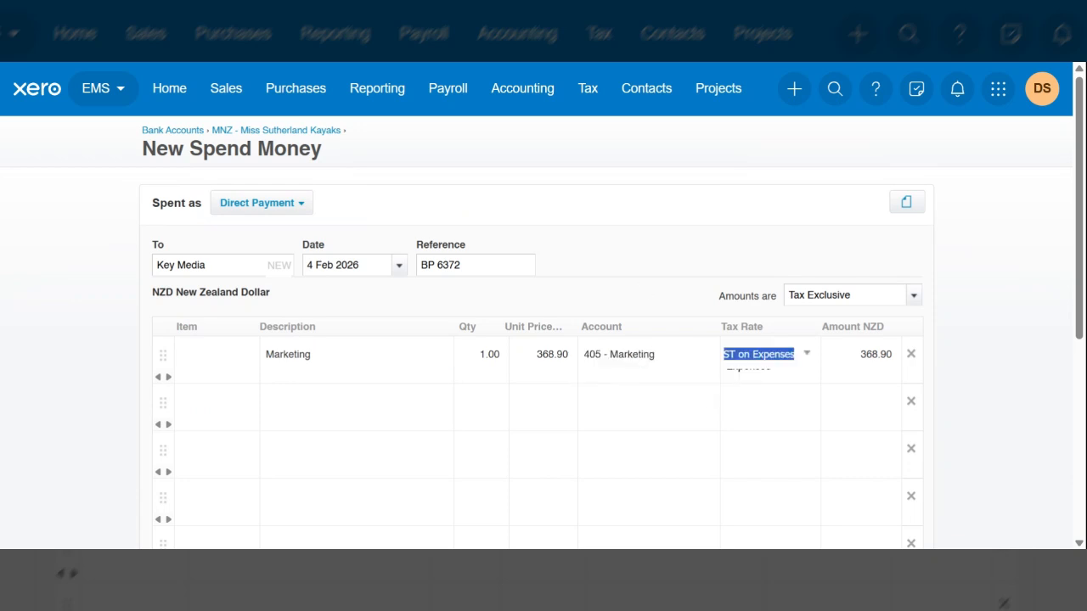
Step: Change the payment's amounts to Tax Inclusive
click(914, 299)
click(914, 301)
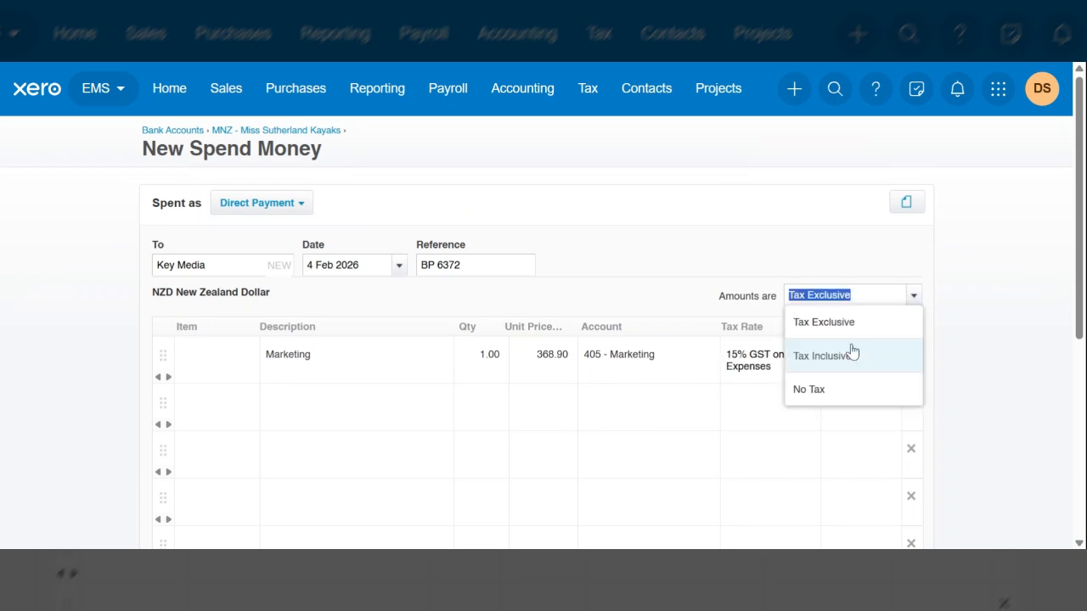
click(854, 355)
Step: Check the GST and total of the spend money transaction, and save it
scroll(1008, 372, down, 1)
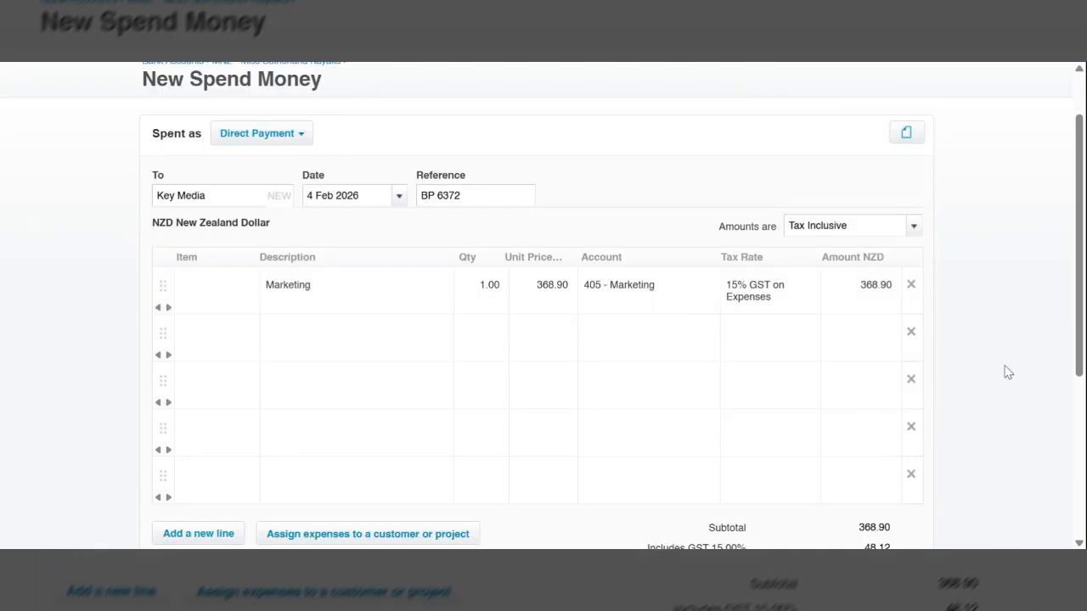
scroll(1008, 372, down, 1)
scroll(1008, 372, down, 1)
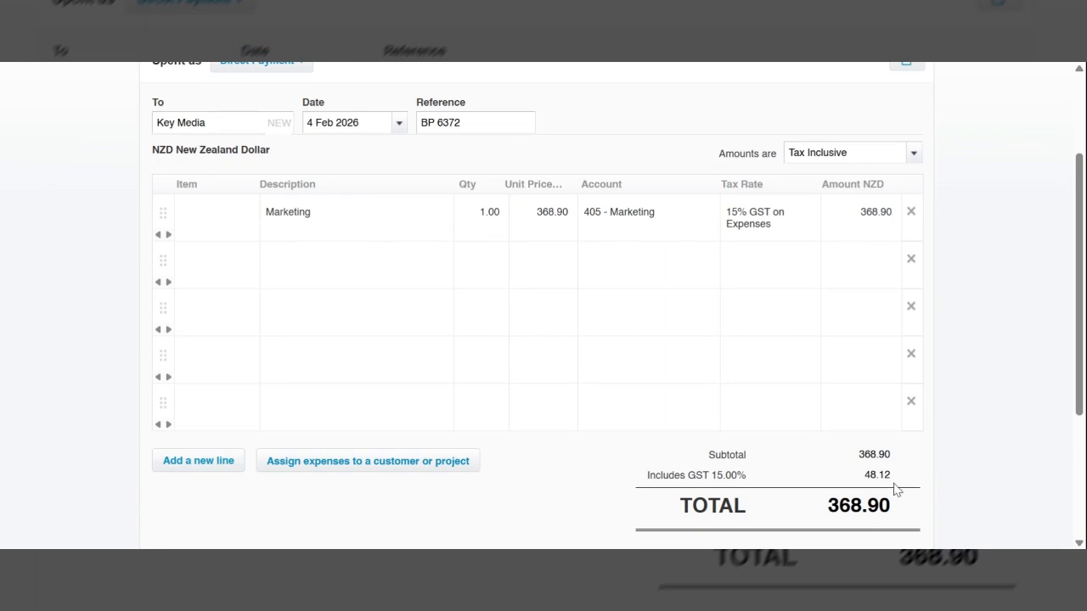
scroll(943, 421, up, 1)
scroll(942, 421, down, 3)
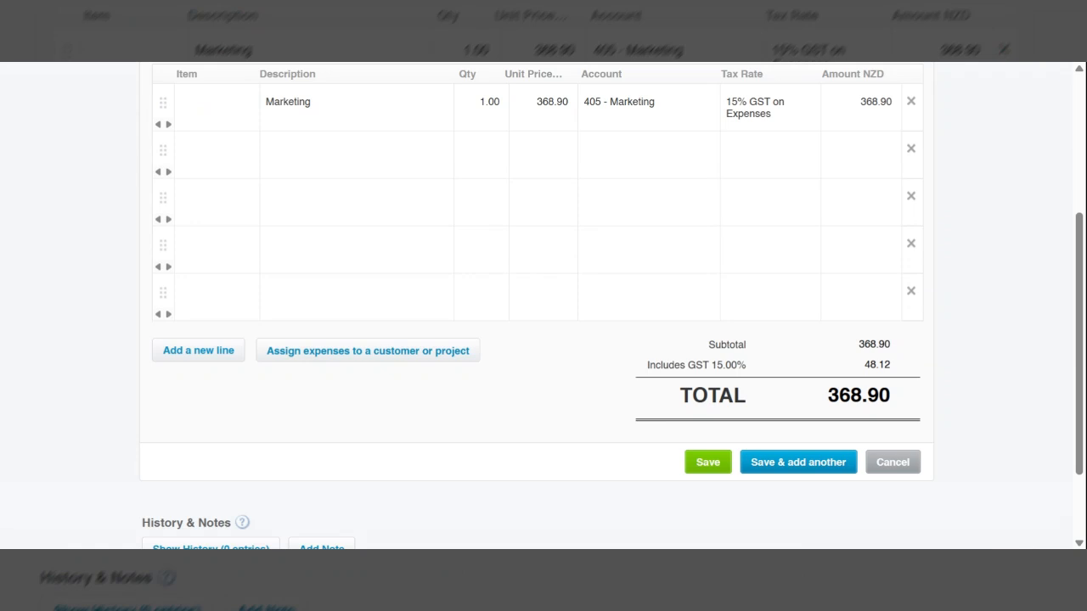
scroll(543, 306, up, 1)
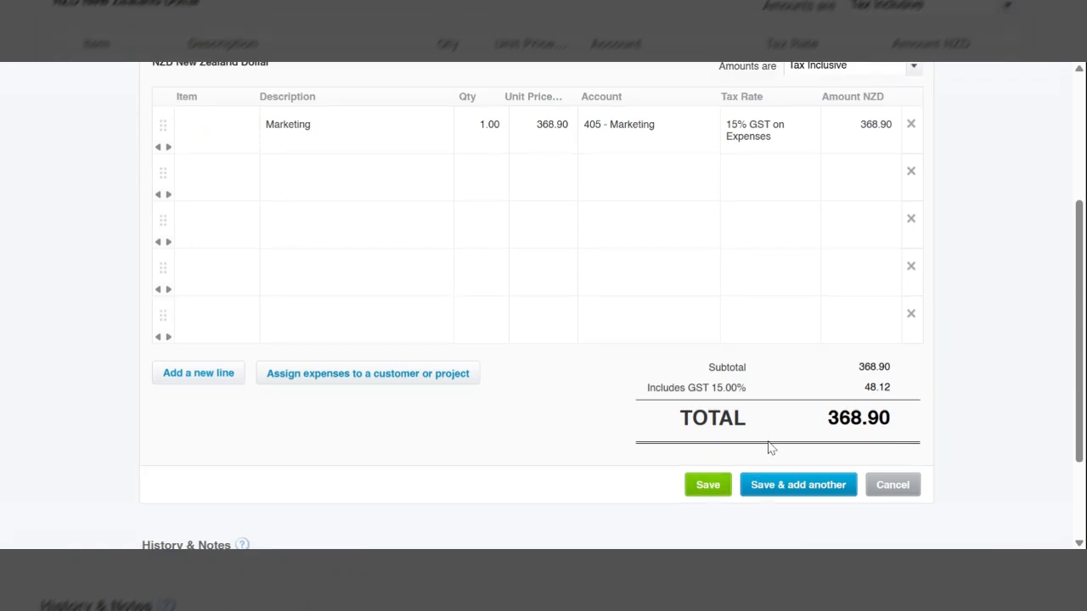
click(710, 489)
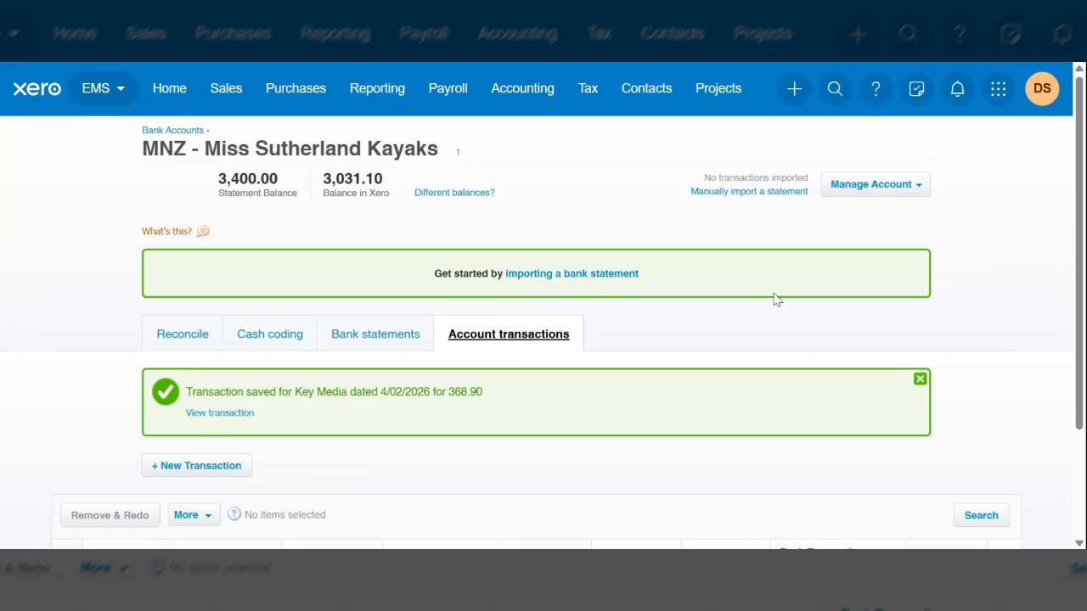
Step: Examine the saved Key Media payment in the account transactions and the bank account's balances
scroll(688, 330, down, 2)
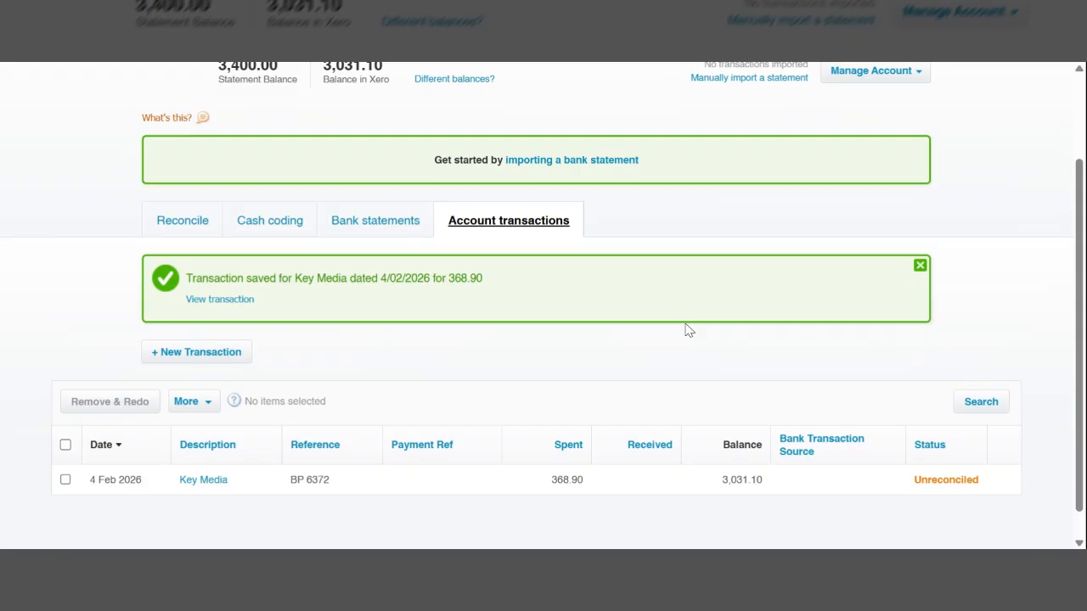
scroll(688, 330, down, 1)
scroll(687, 330, up, 1)
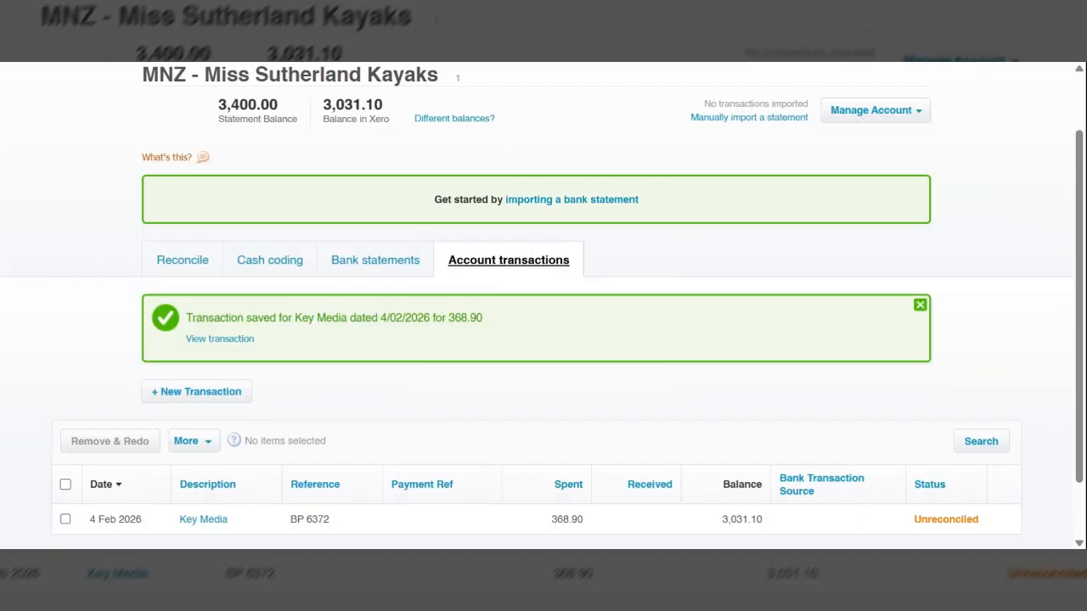
scroll(324, 473, down, 1)
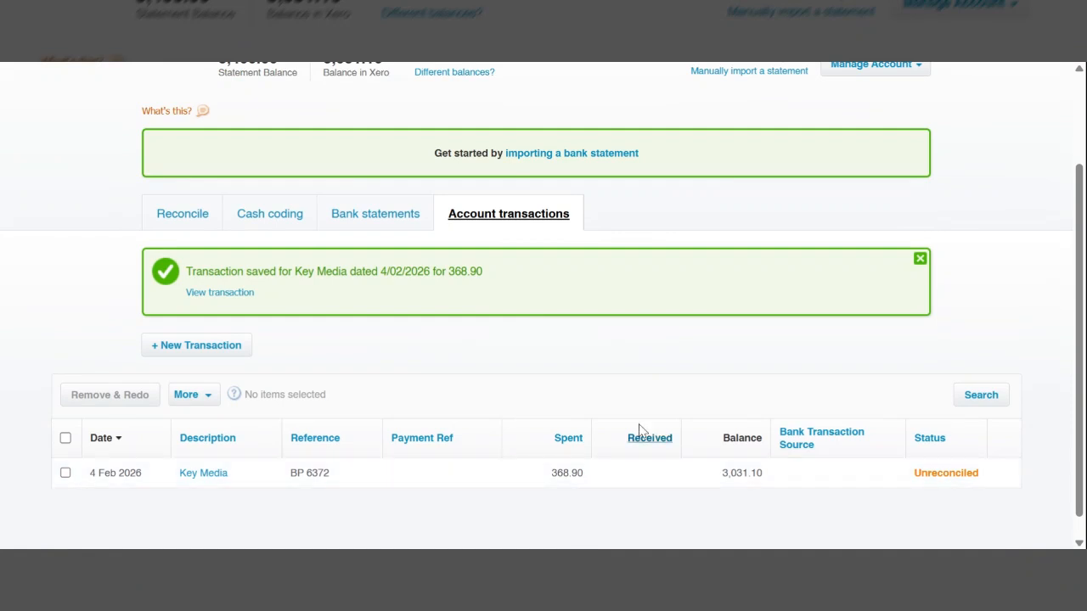
scroll(644, 385, up, 1)
scroll(644, 384, up, 1)
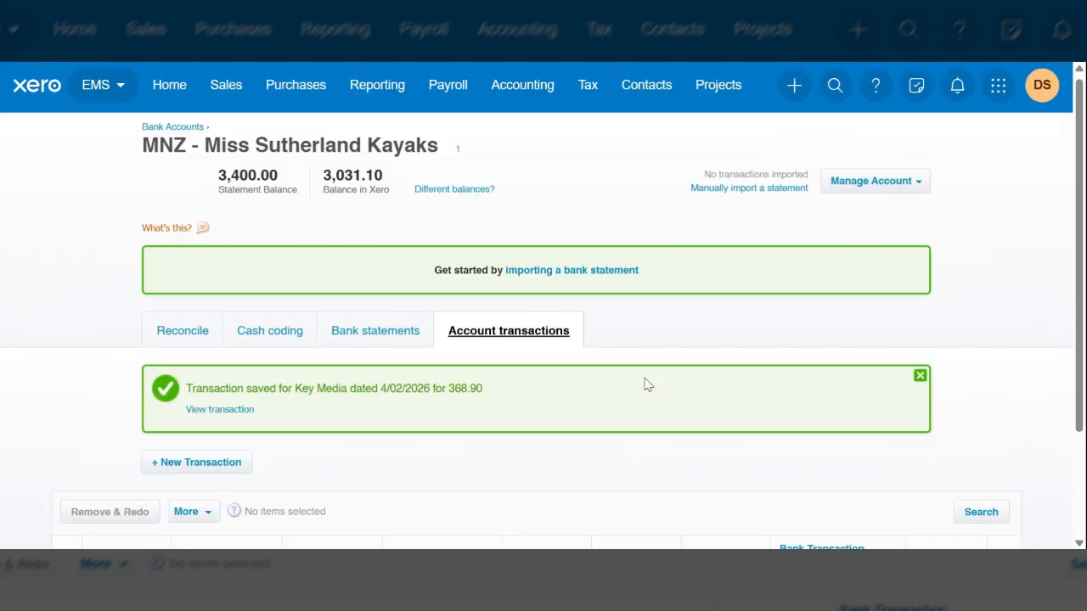
scroll(652, 202, down, 1)
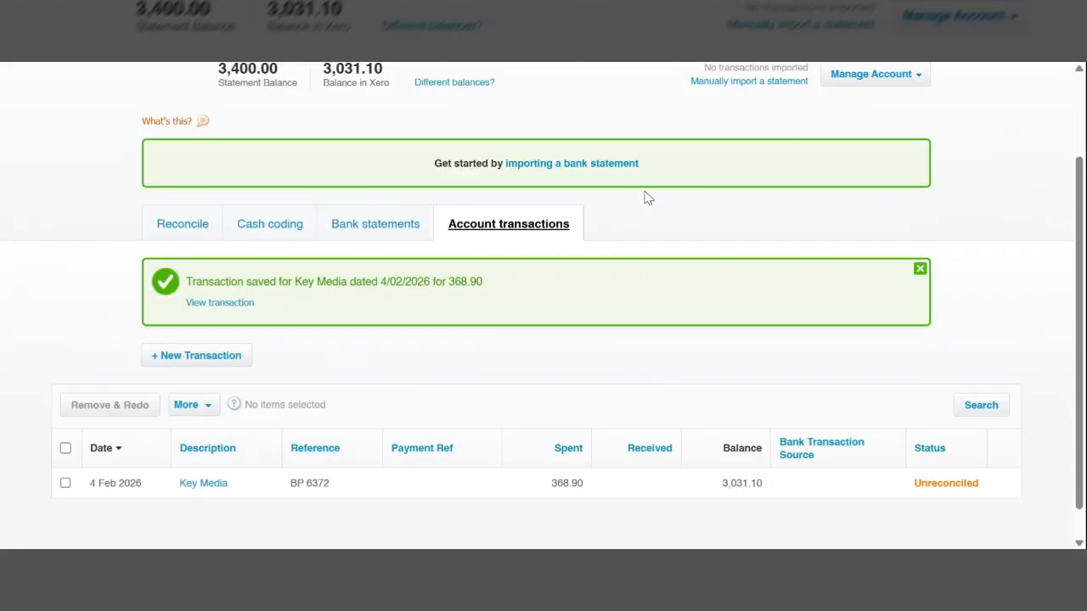
scroll(578, 385, up, 1)
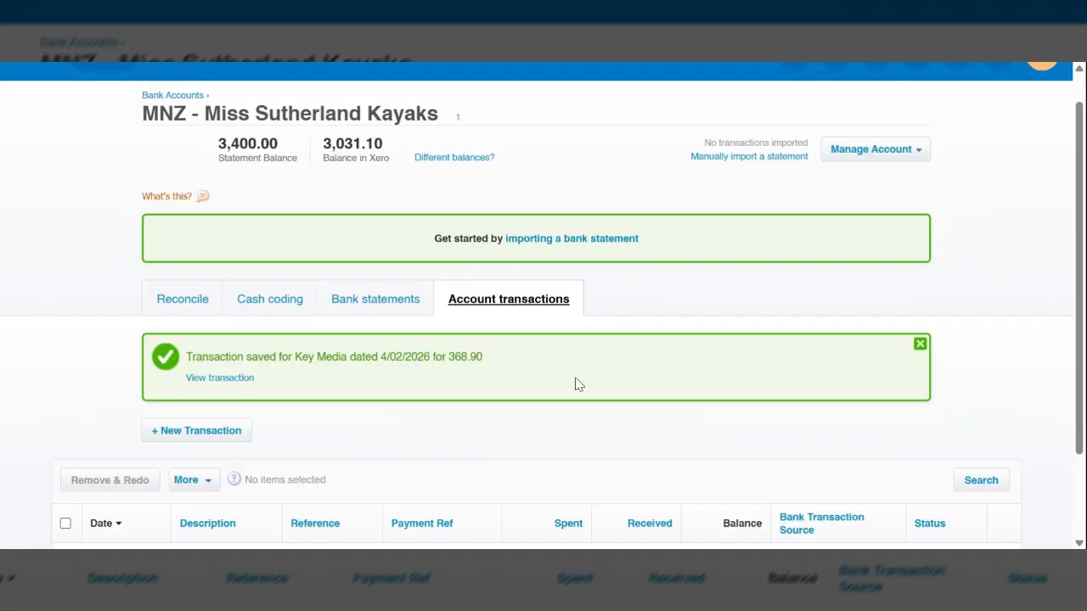
scroll(578, 384, up, 1)
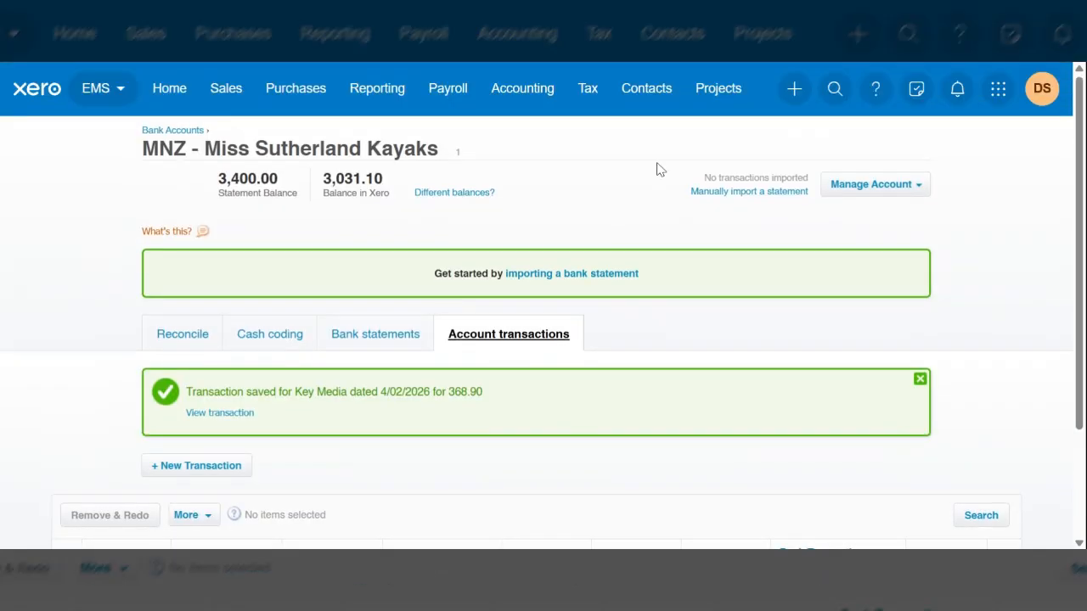
Step: Create a new receive money transaction paid into the MNZ bank account
click(794, 90)
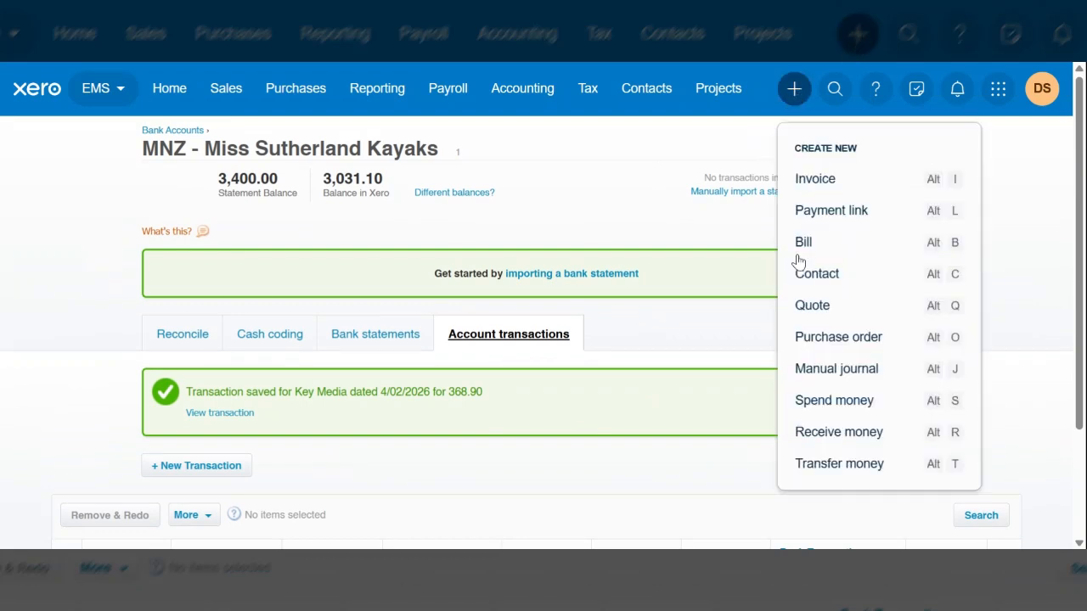
click(851, 440)
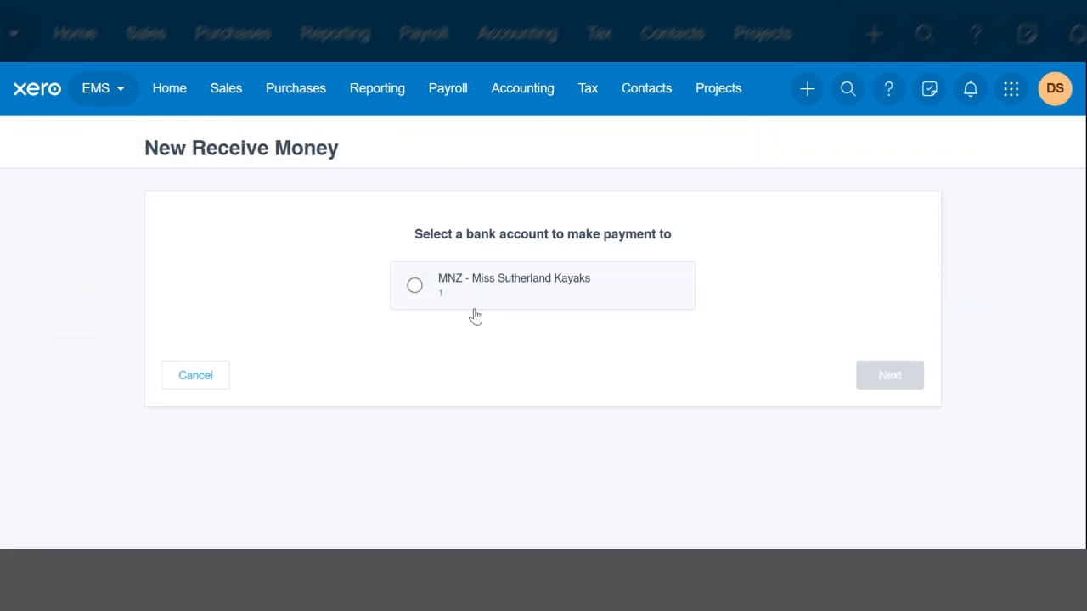
click(414, 286)
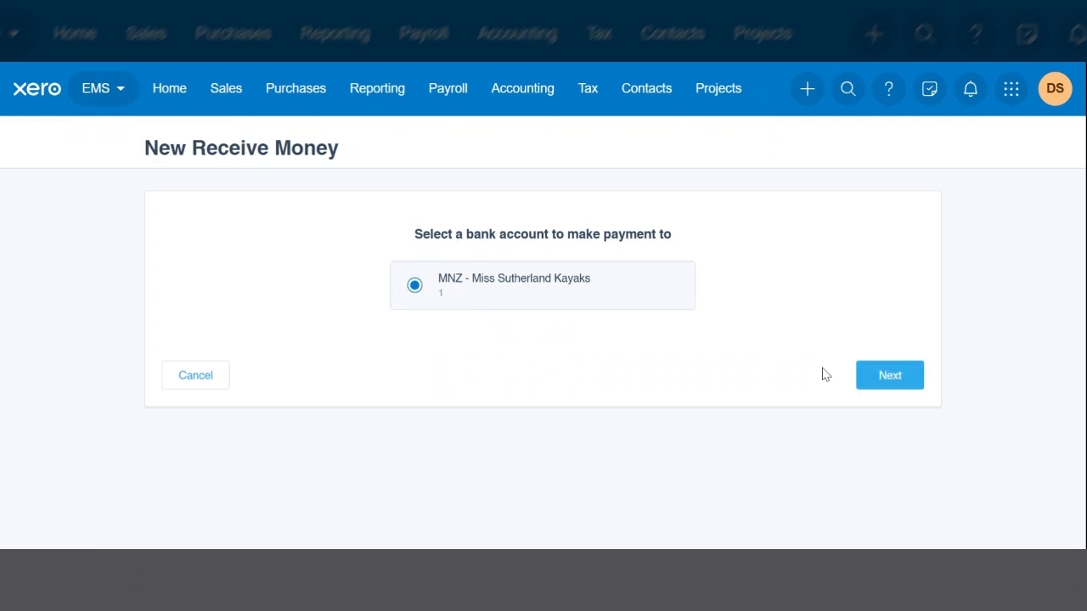
click(885, 387)
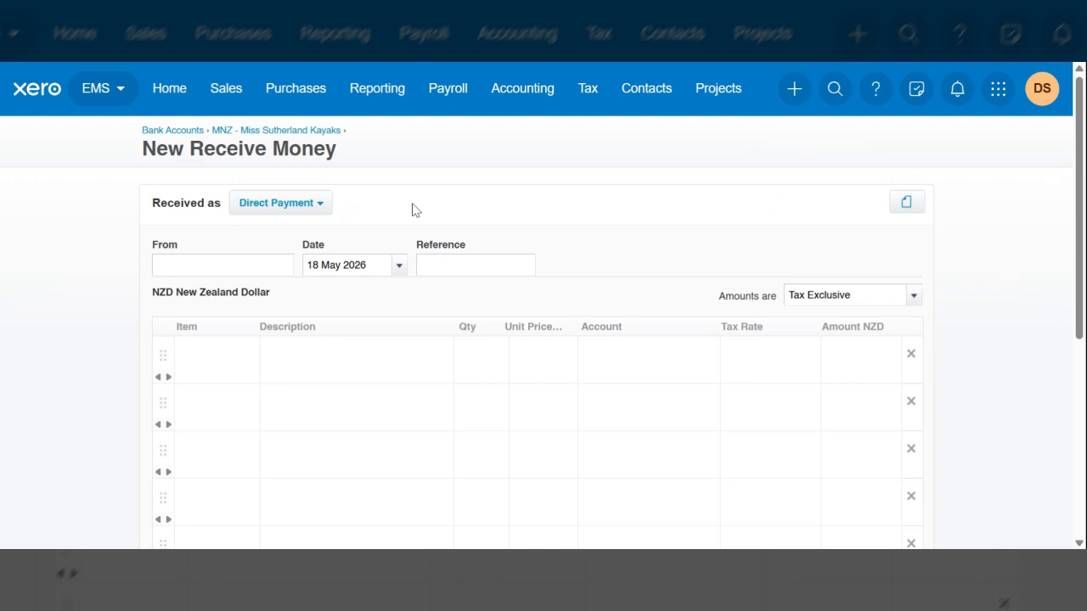
Step: Enter Cash Customer as the payer and set the receipt date to 9 Jan 2026
text(Cash)
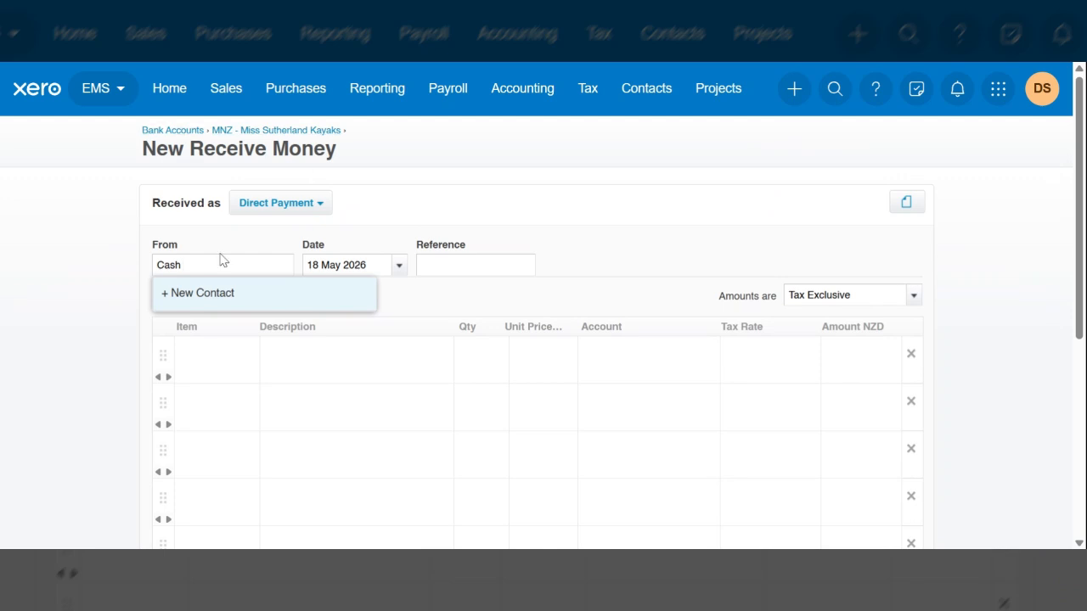
text(Customer)
key(Tab)
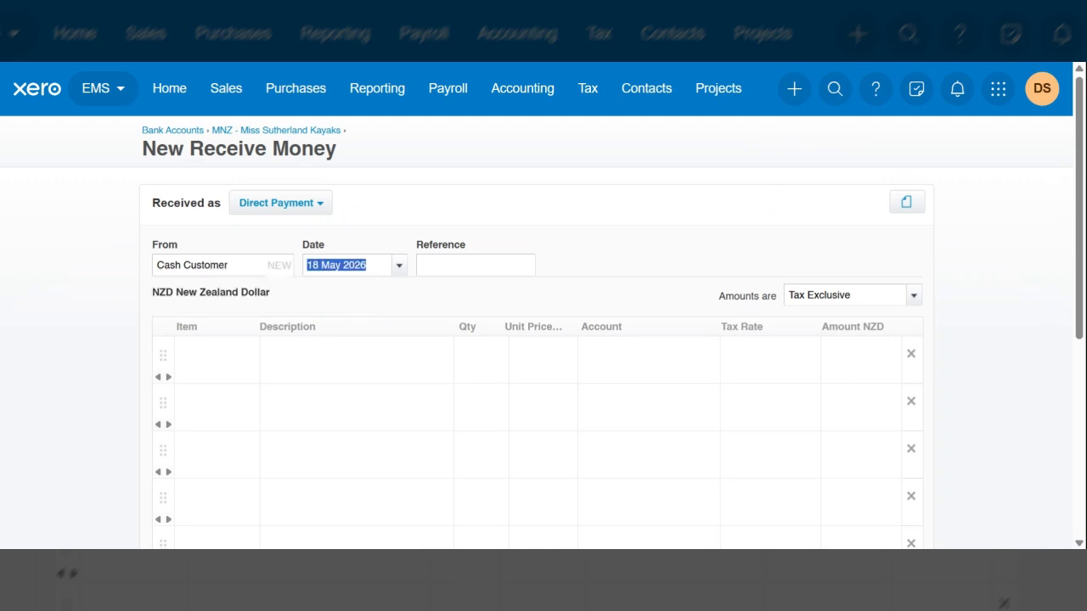
text(9/1)
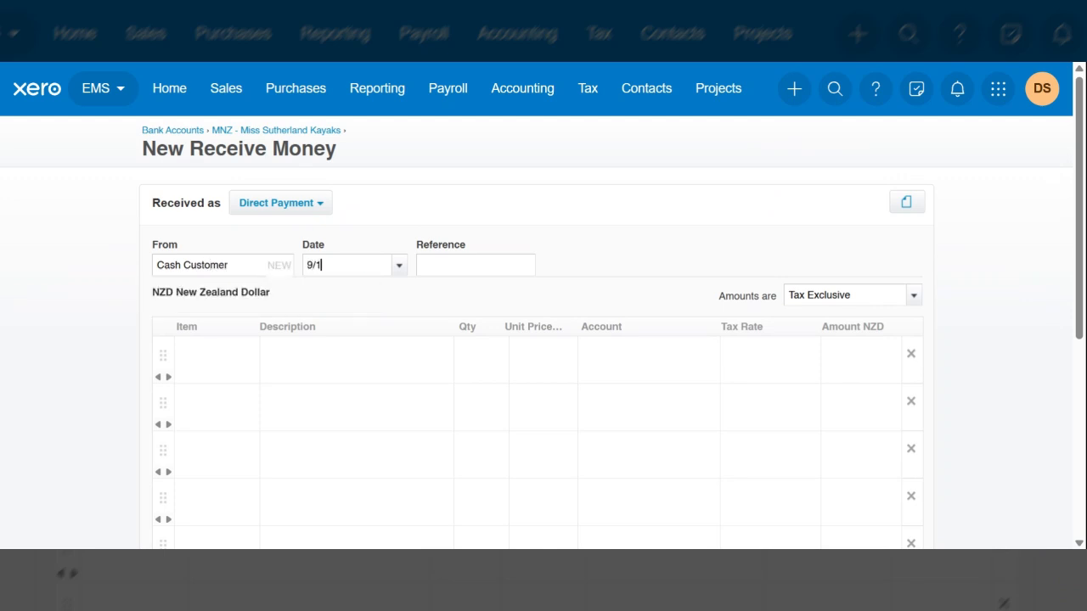
key(Tab)
Step: Enter "Cheque deposit" as the reference of the receive money transaction
text(Cheque d)
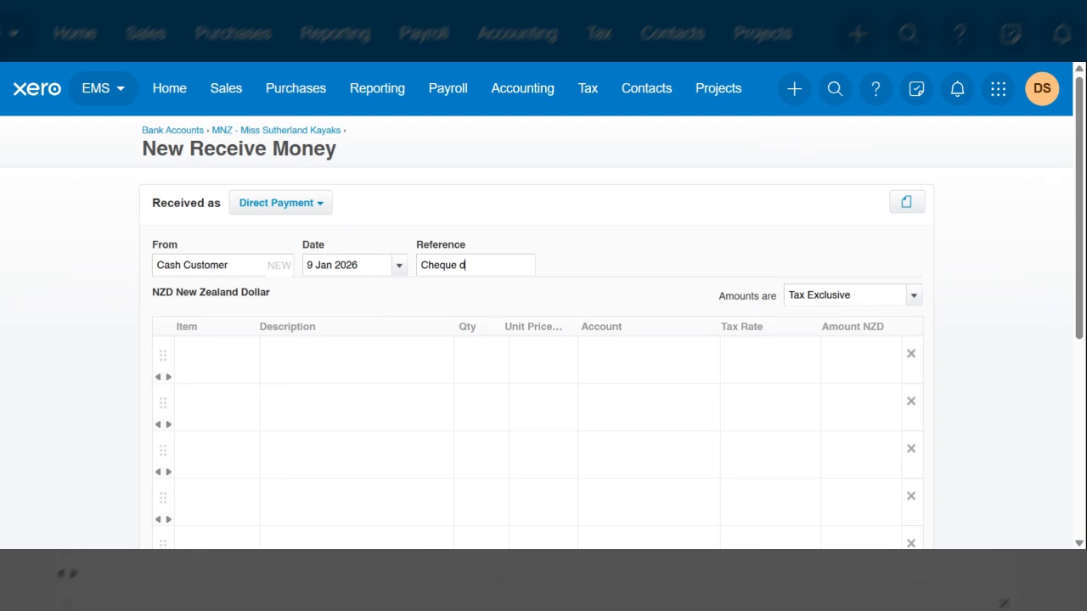
text(eposit)
key(Tab)
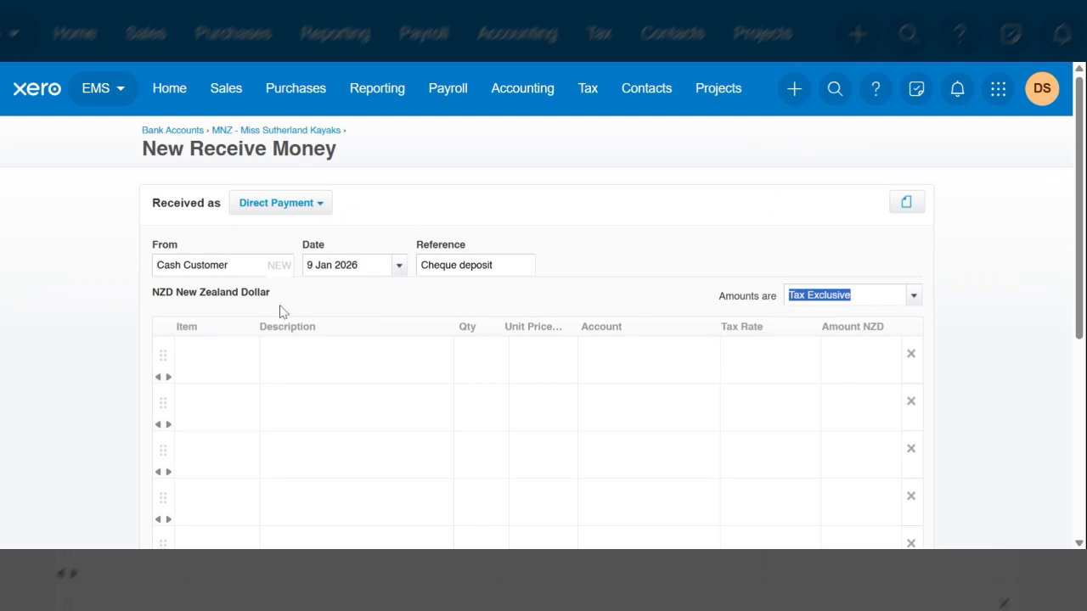
Step: Set the amounts to Tax Inclusive and describe the first line as "Kayak repairs"
click(914, 296)
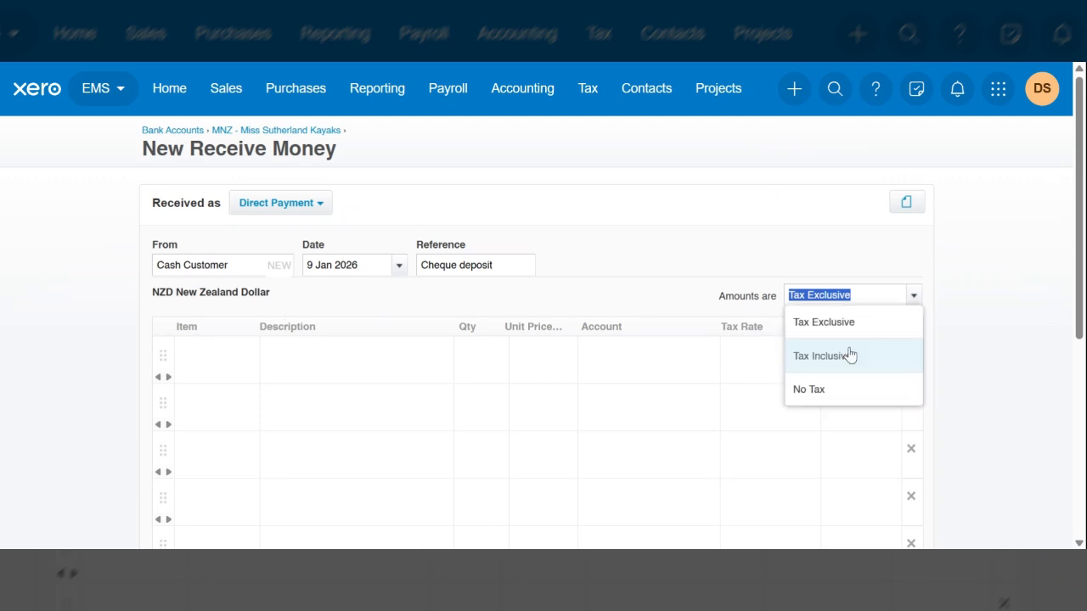
click(850, 355)
click(209, 361)
click(293, 364)
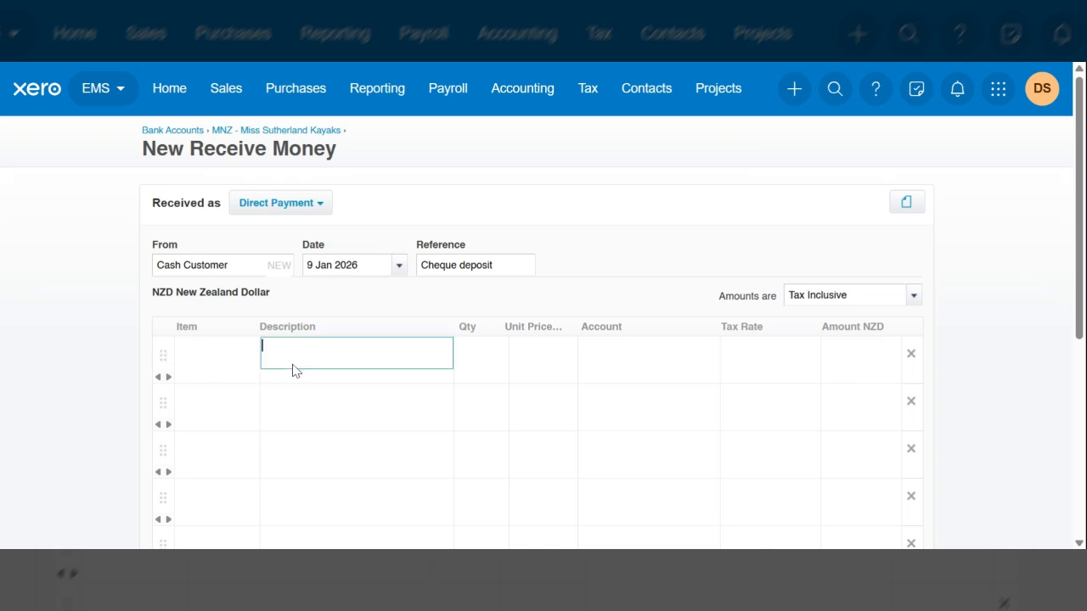
text(Ka)
text(yak)
text([ai)
key(BackSpace)
key(BackSpace)
key(BackSpace)
text(pairs)
Step: Enter a quantity of 1 and a unit price of 143.72 for the kayak repairs line
key(Tab)
text(1)
key(Tab)
text(14)
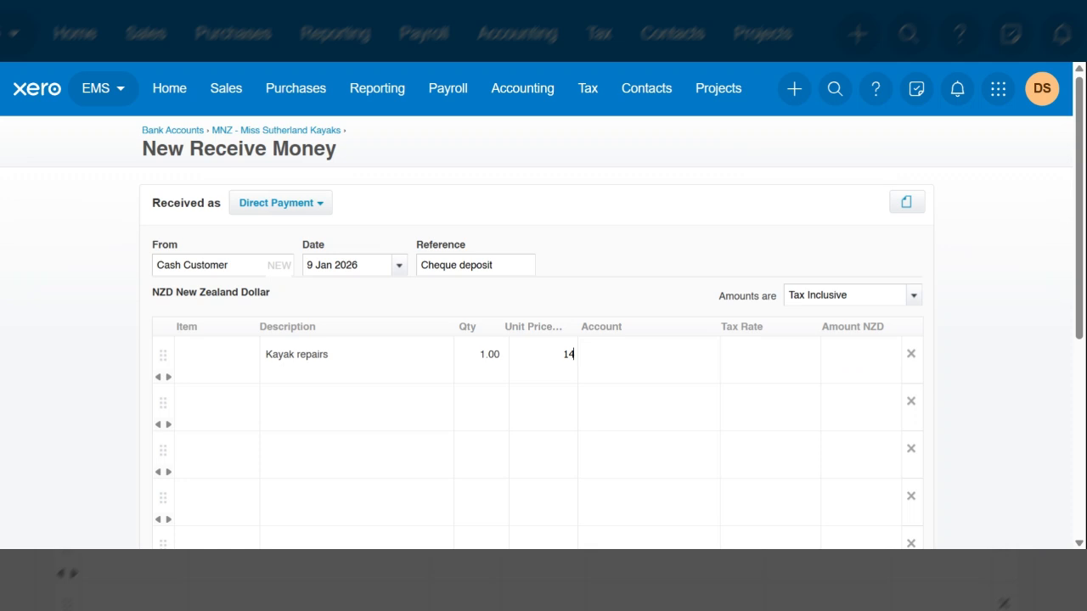
text(3.72)
key(Tab)
Step: Assign the kayak repairs line to account 211 - Kayak Repair Fees
text(ka)
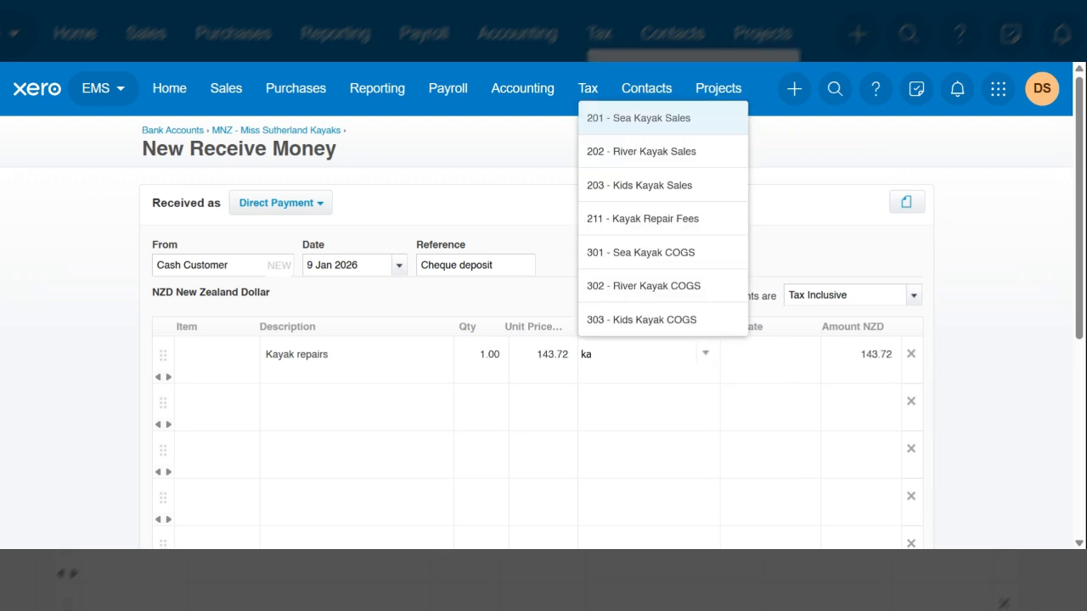
click(611, 218)
click(978, 386)
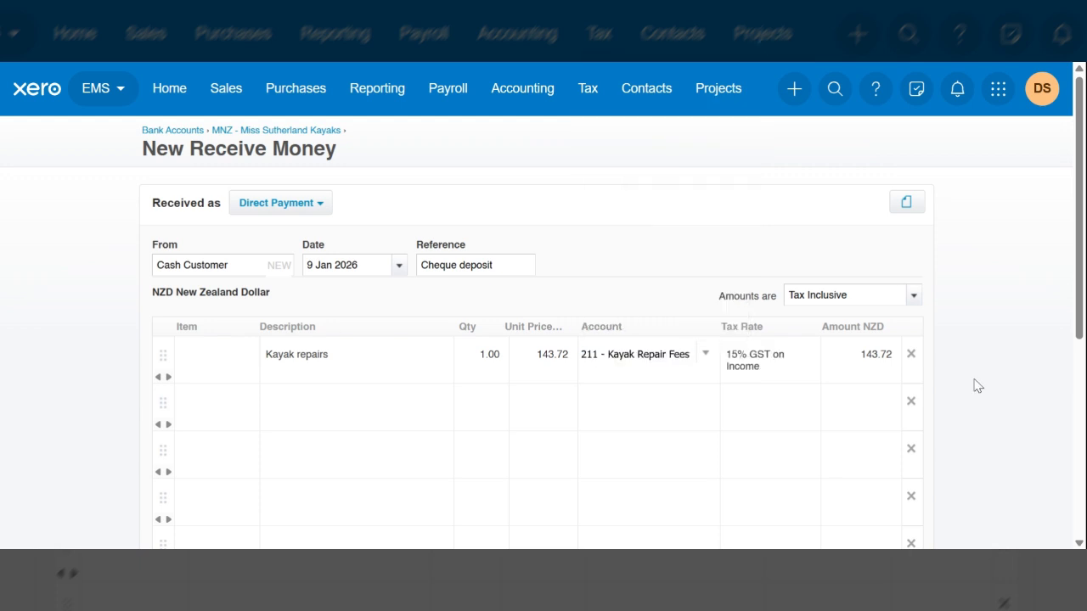
Step: Save the cheque deposit receipt and review it in the bank account's transaction list
scroll(978, 386, down, 2)
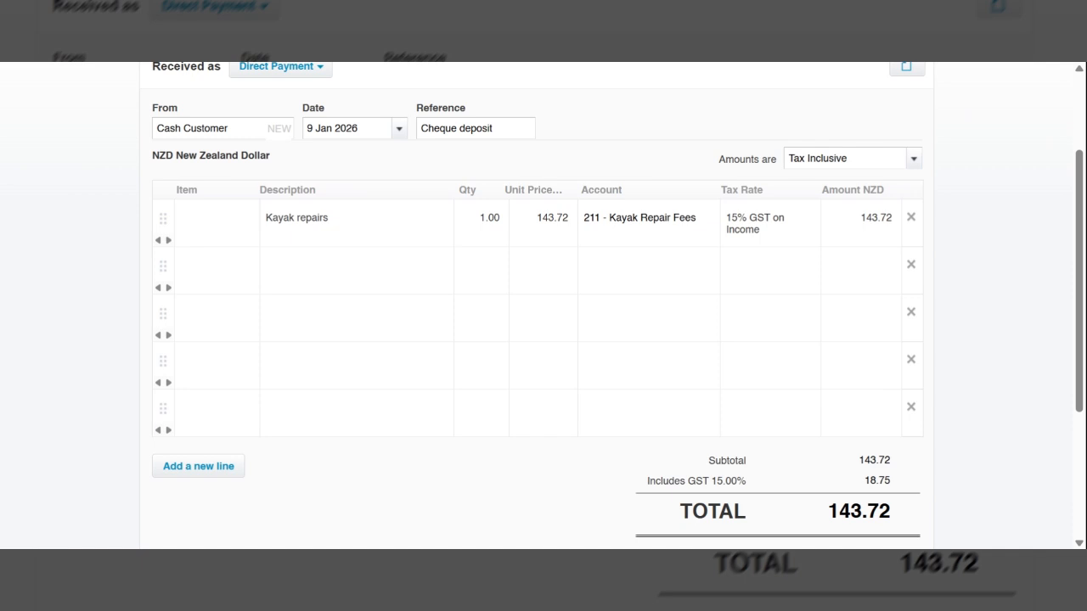
scroll(543, 306, down, 1)
scroll(544, 306, up, 1)
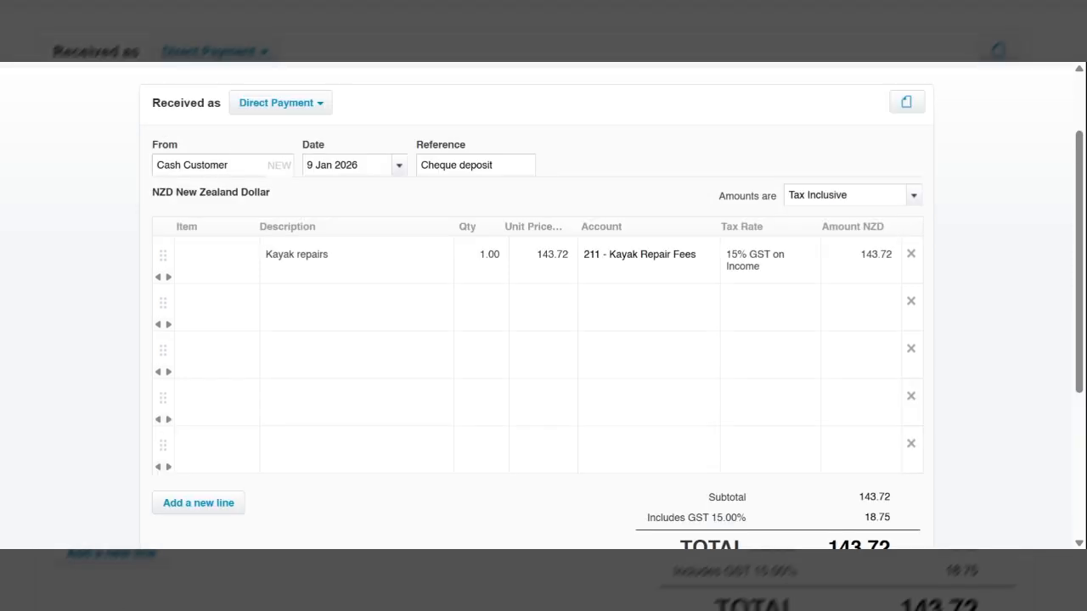
scroll(789, 512, down, 1)
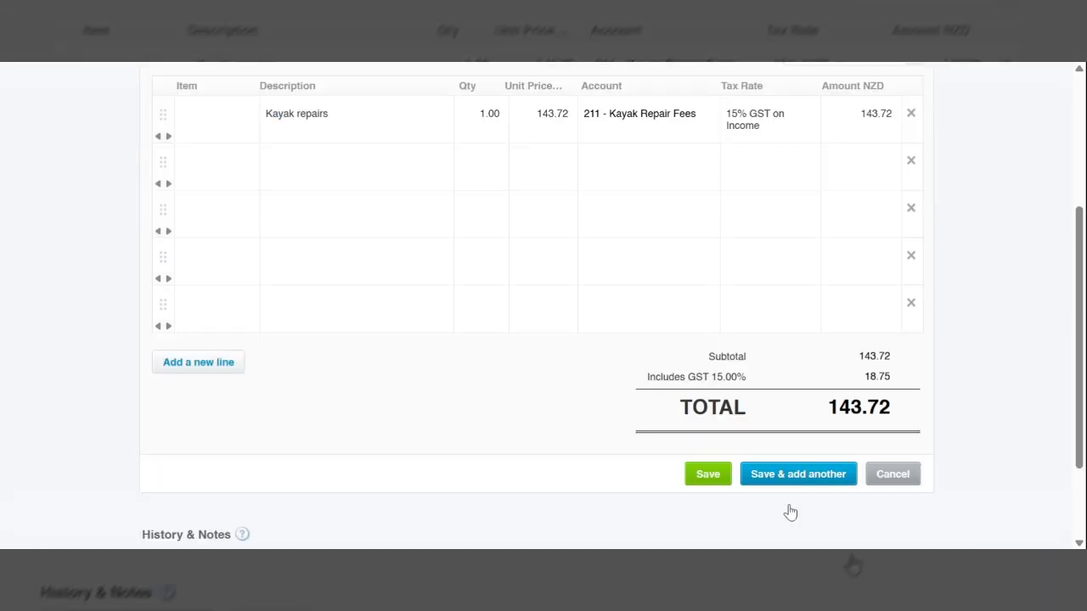
click(703, 484)
click(705, 477)
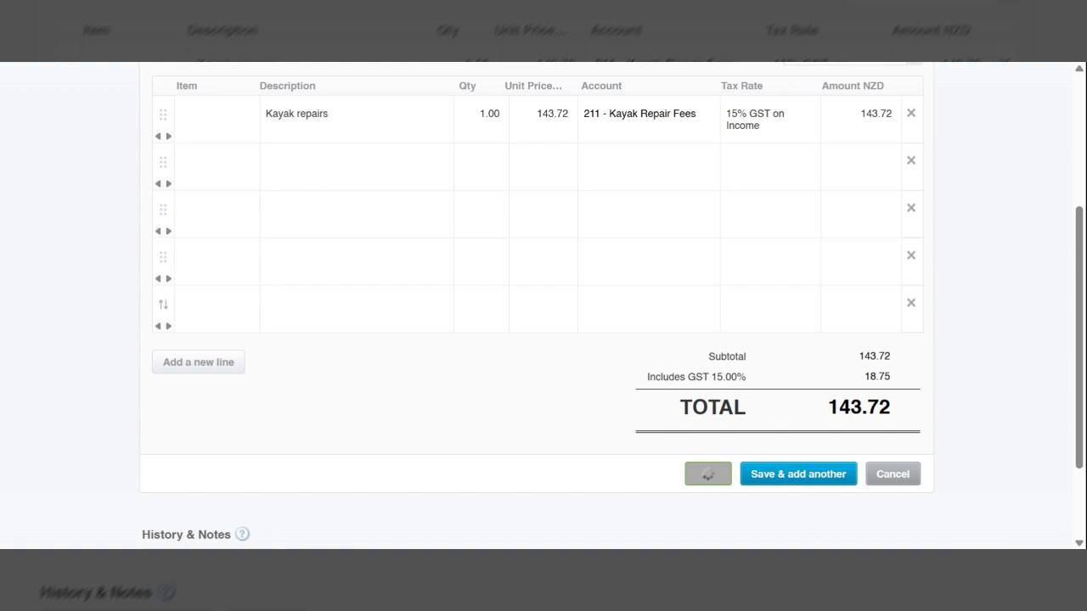
scroll(544, 323, down, 1)
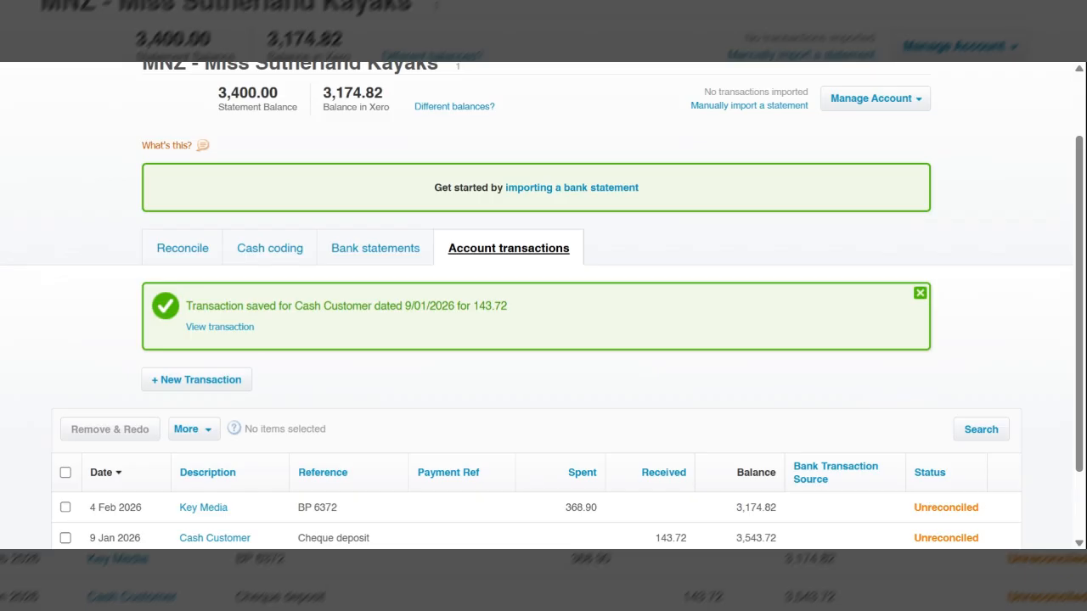
scroll(544, 322, down, 1)
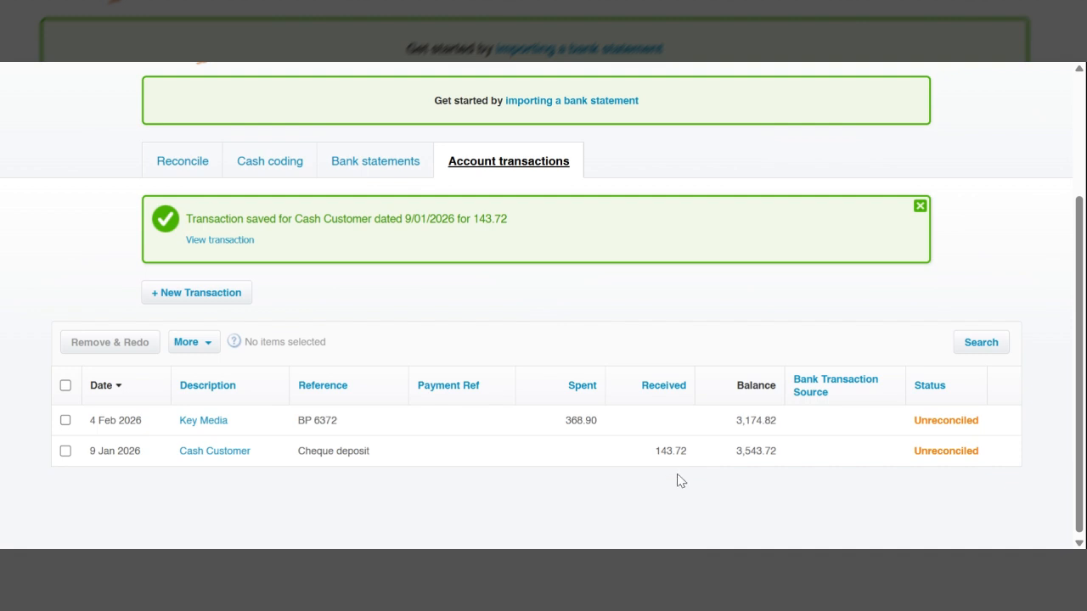
scroll(709, 313, up, 1)
scroll(709, 313, up, 2)
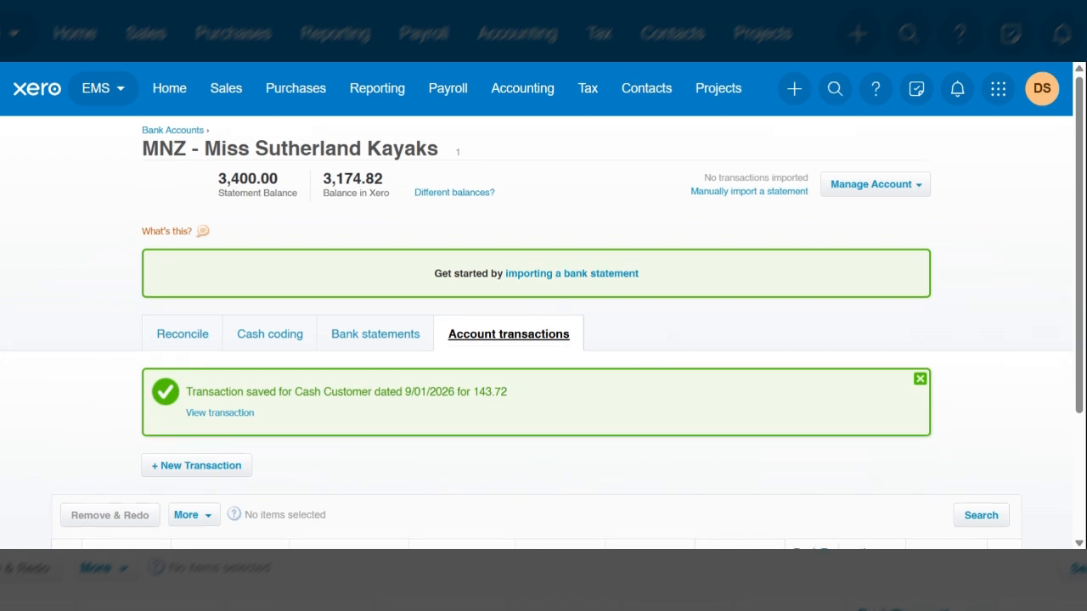
Step: Create another receive money transaction paid into the MNZ bank account
click(789, 88)
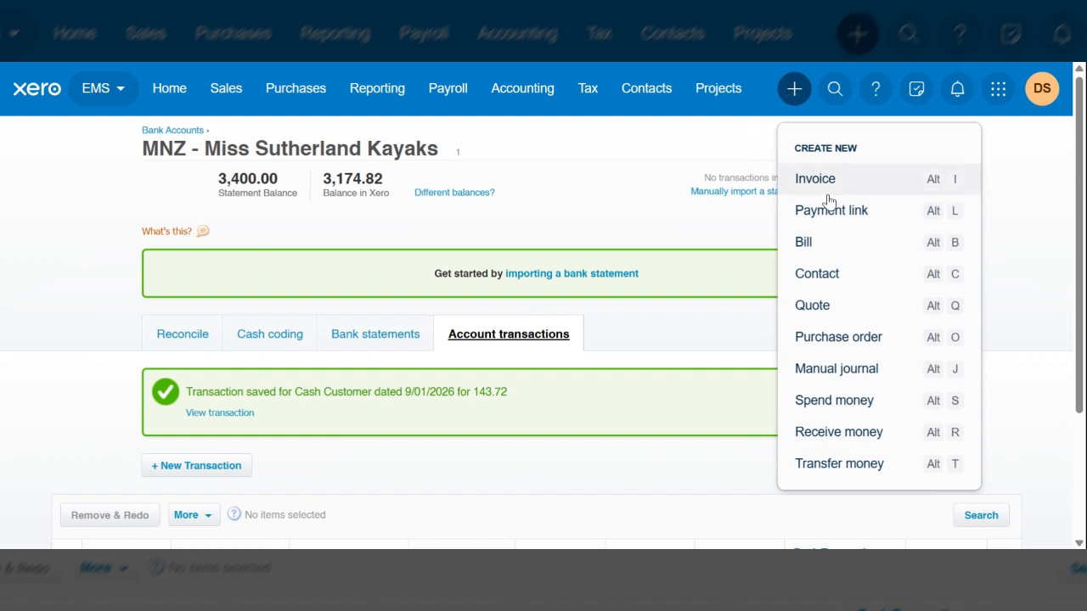
click(838, 435)
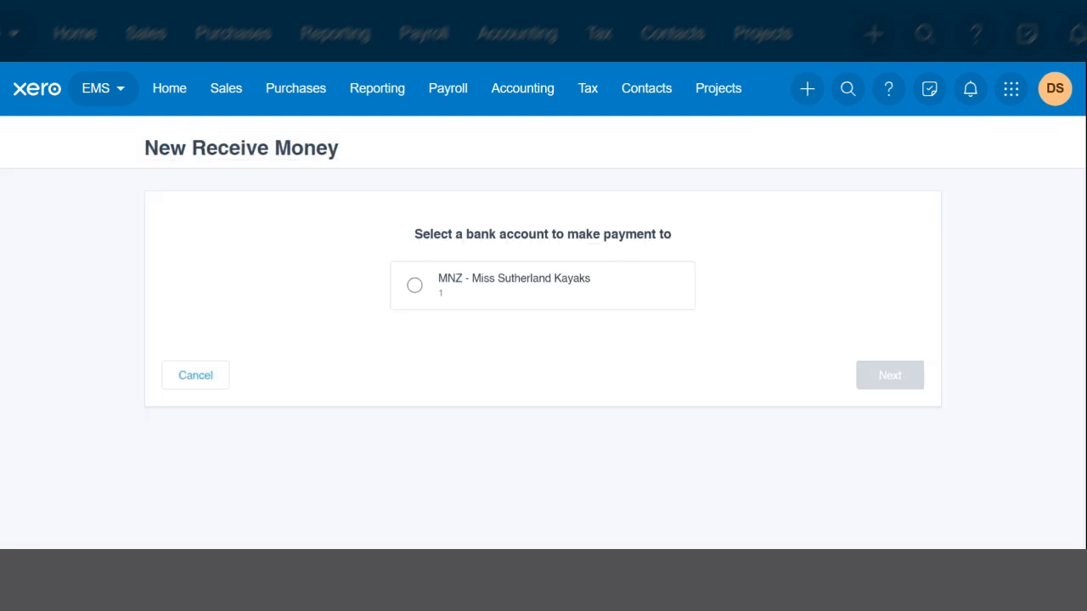
click(411, 286)
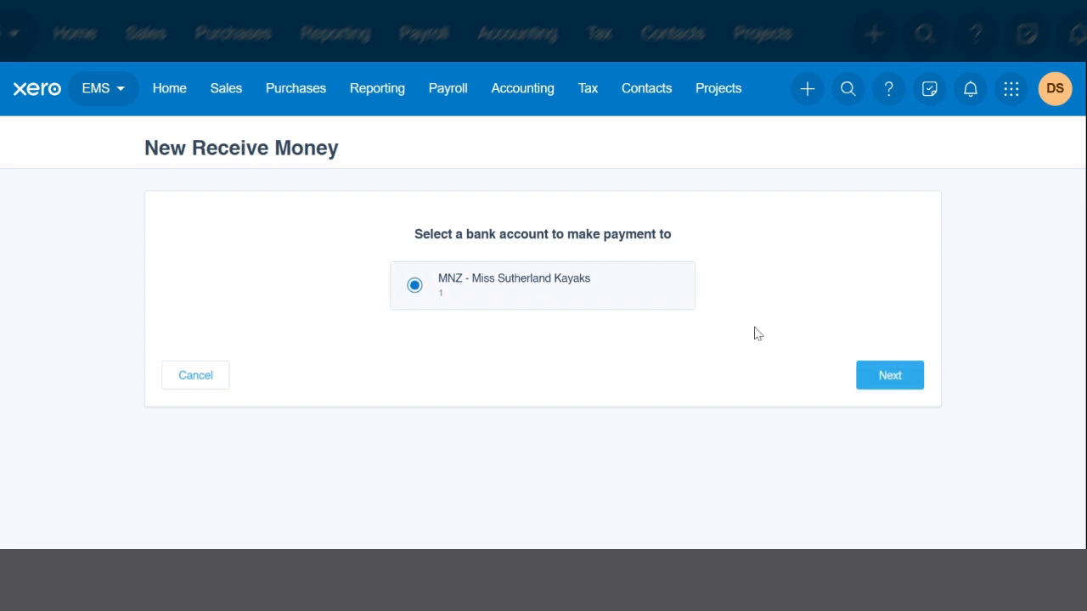
click(899, 379)
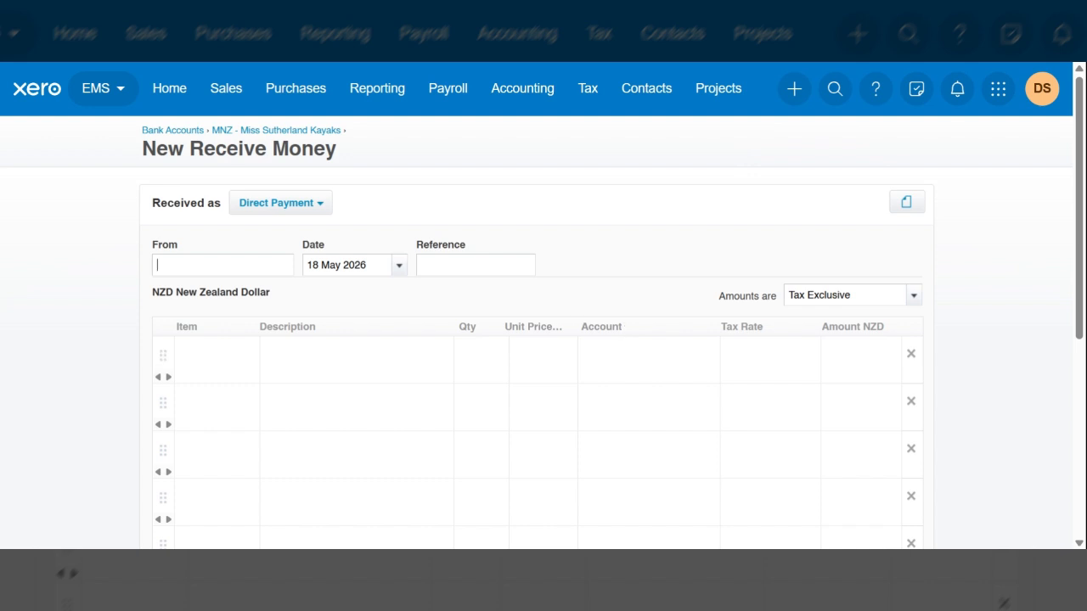
Step: Choose the existing Cash Customer contact as payer and set the receipt date to 4 Jan 2026
text(Cash cus)
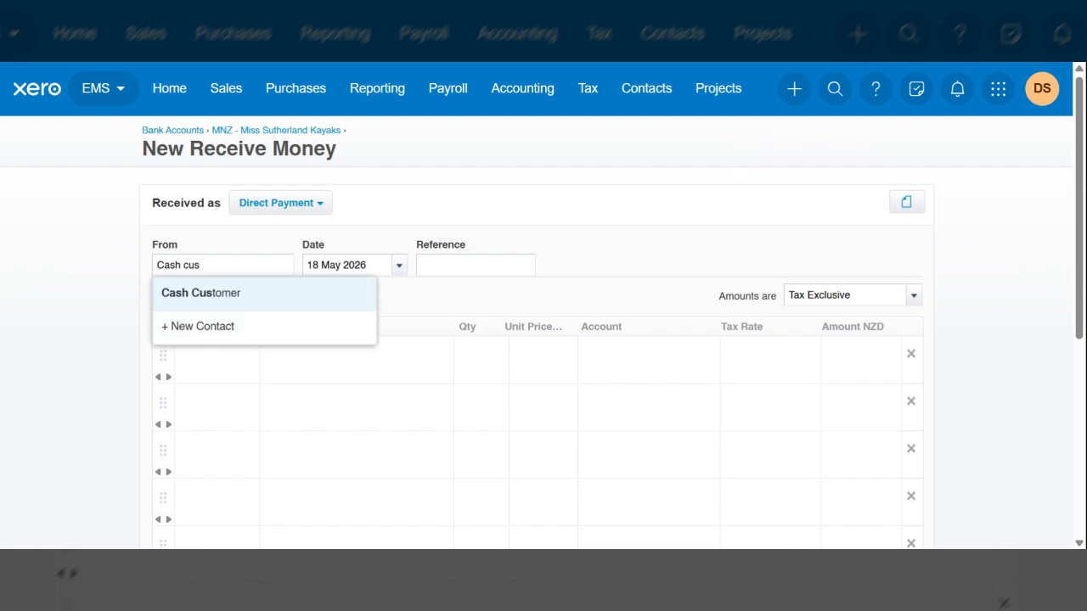
click(225, 293)
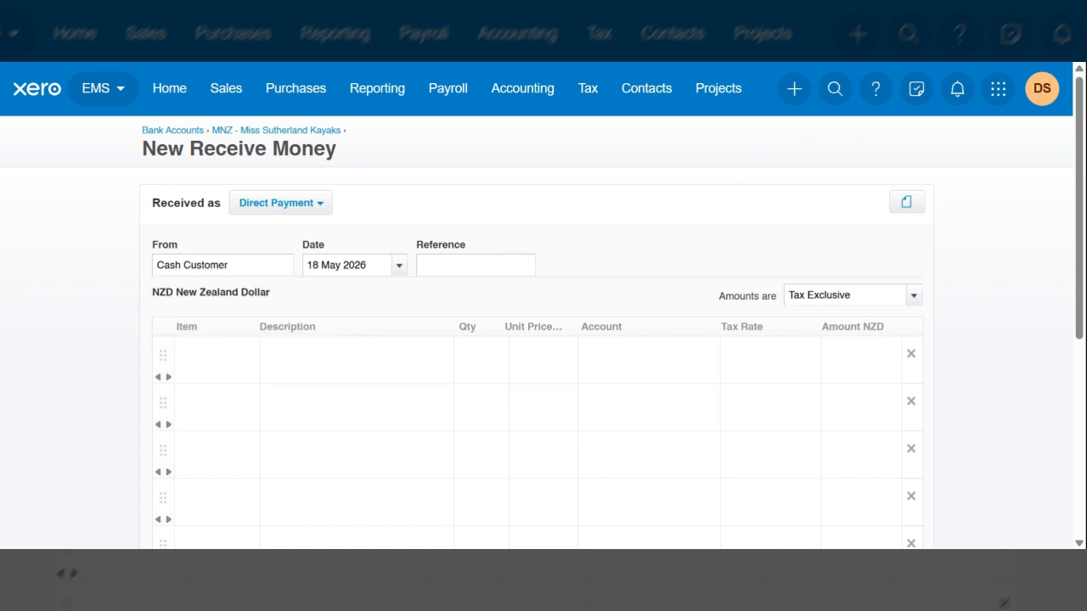
key(Tab)
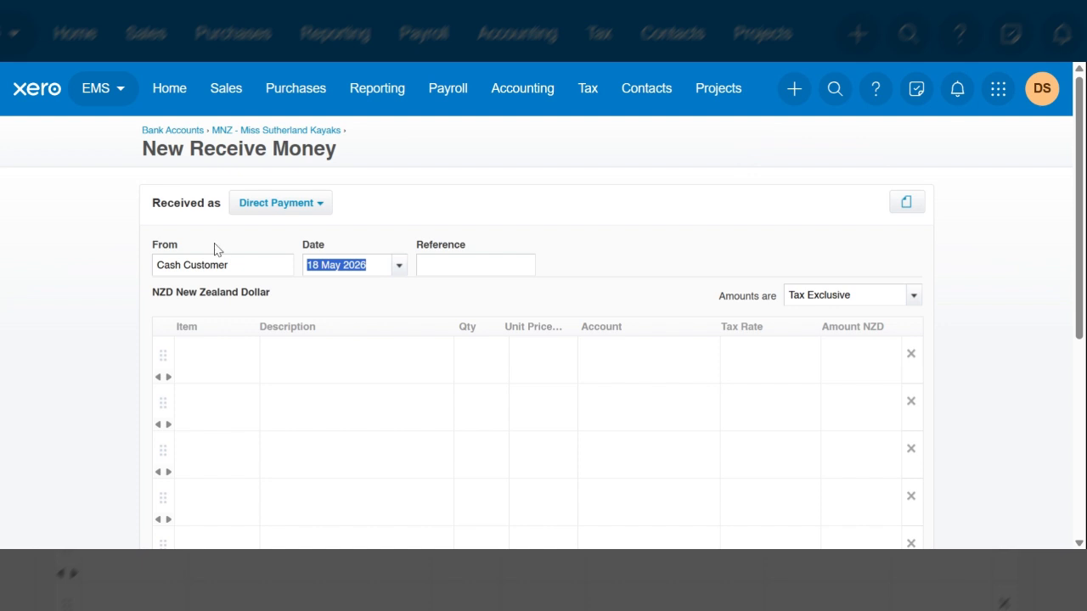
text(4 jan)
key(Tab)
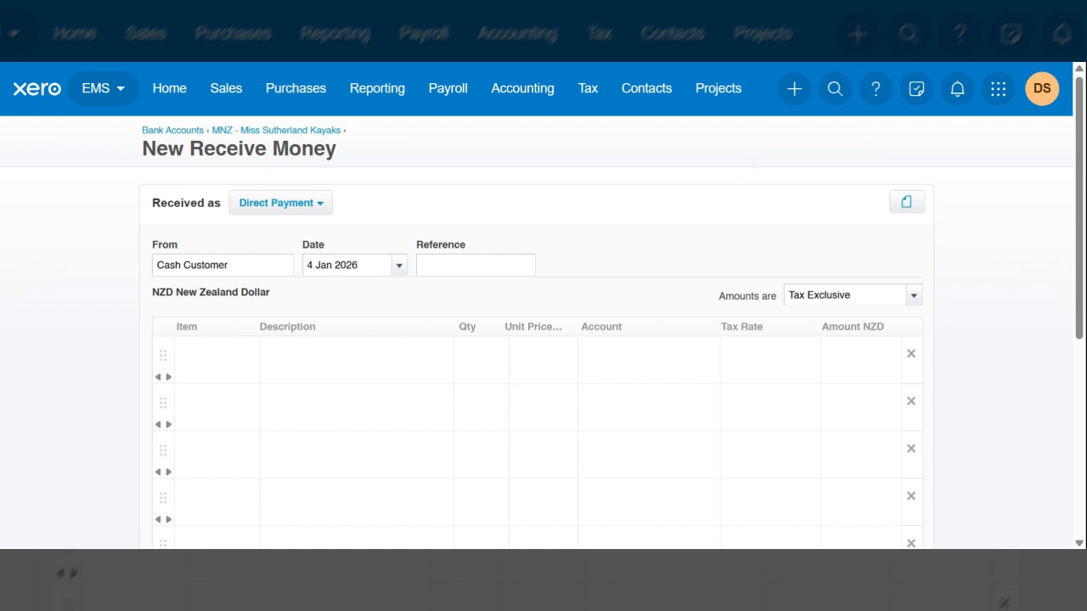
Step: Enter "EFTPOS" as the reference of the 4 Jan 2026 receipt
text(EFY)
key(BackSpace)
text(TPOS)
key(Tab)
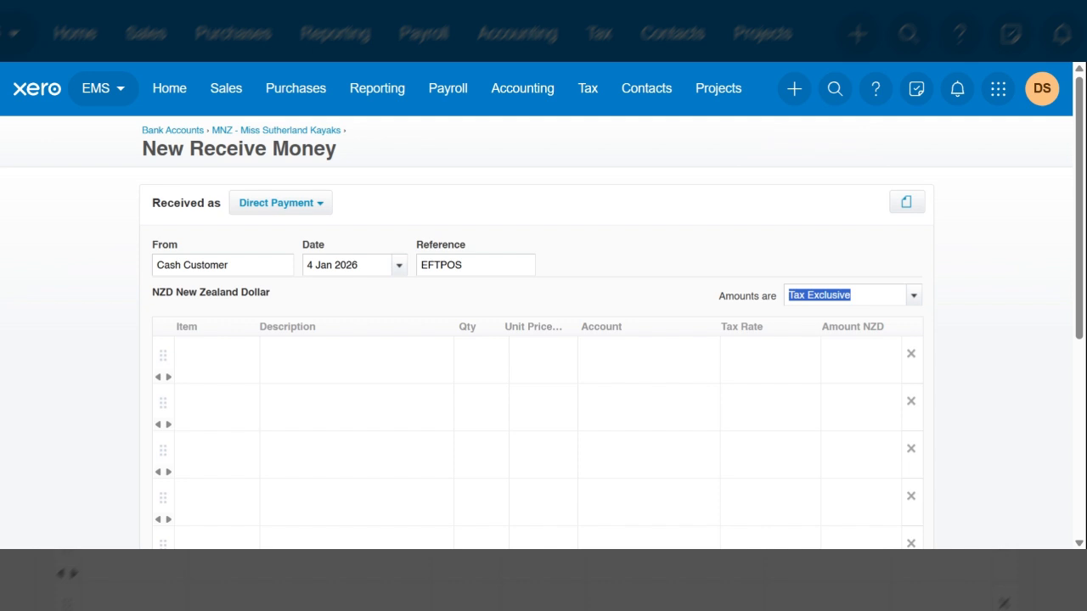
Step: Add the item SK1: Sea Kayaks on the first line with a quantity of 2
scroll(543, 340, down, 5)
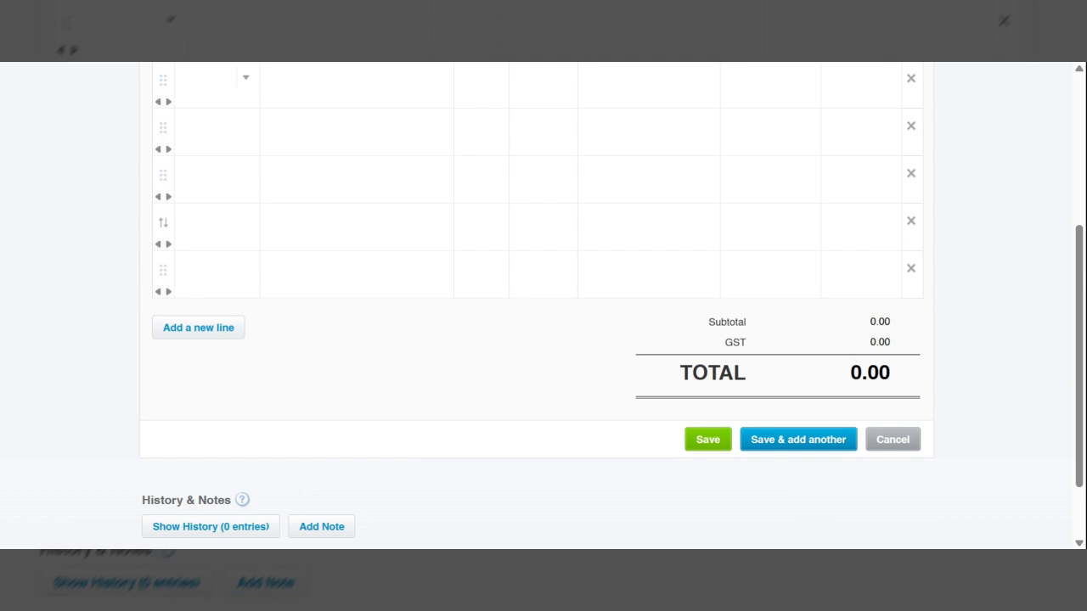
scroll(261, 223, up, 2)
click(246, 217)
click(246, 218)
click(225, 220)
text(se)
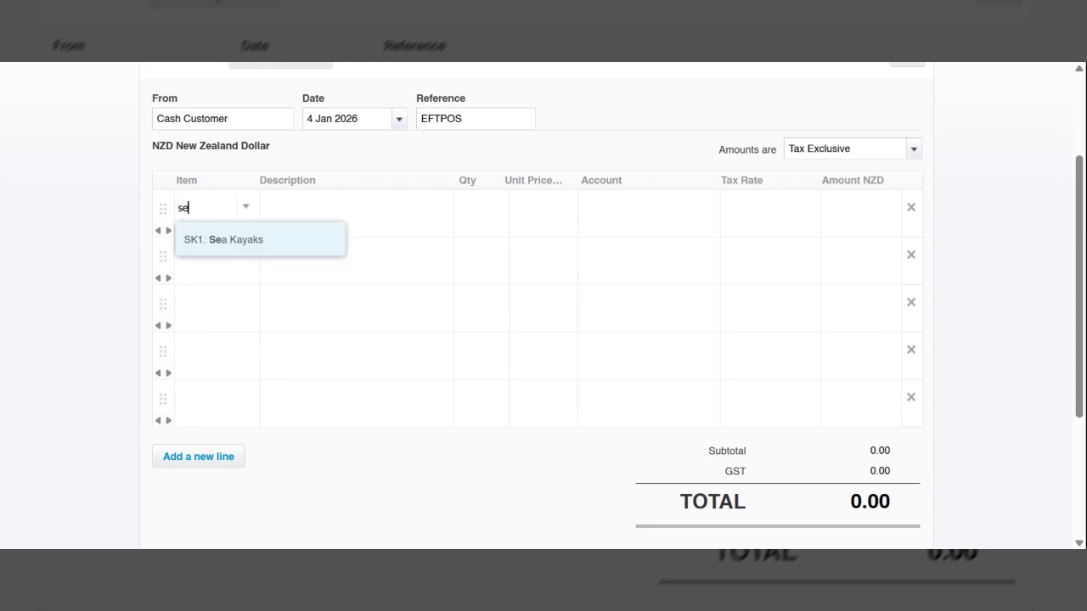
click(240, 242)
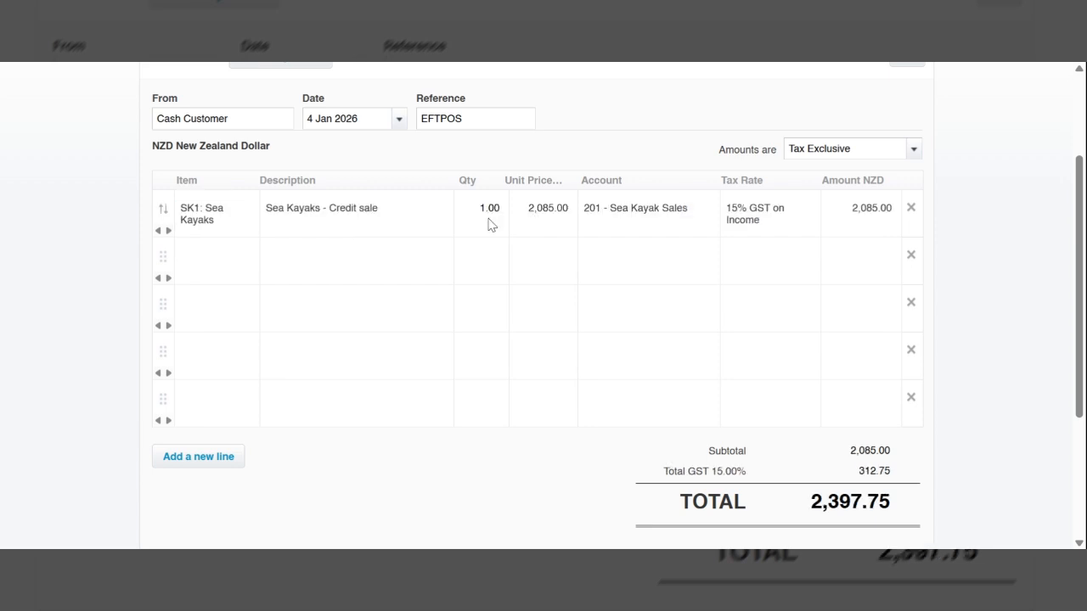
click(489, 216)
text(2)
key(Tab)
Step: Add the item RK1: River Kayaks on the second line with a quantity of 3
click(201, 255)
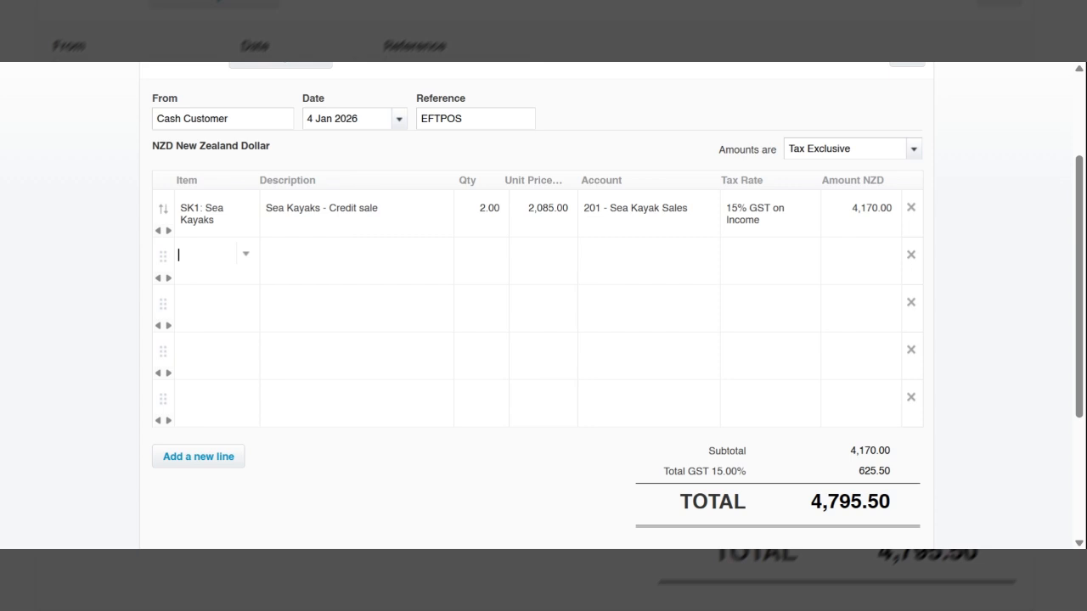
text(rive)
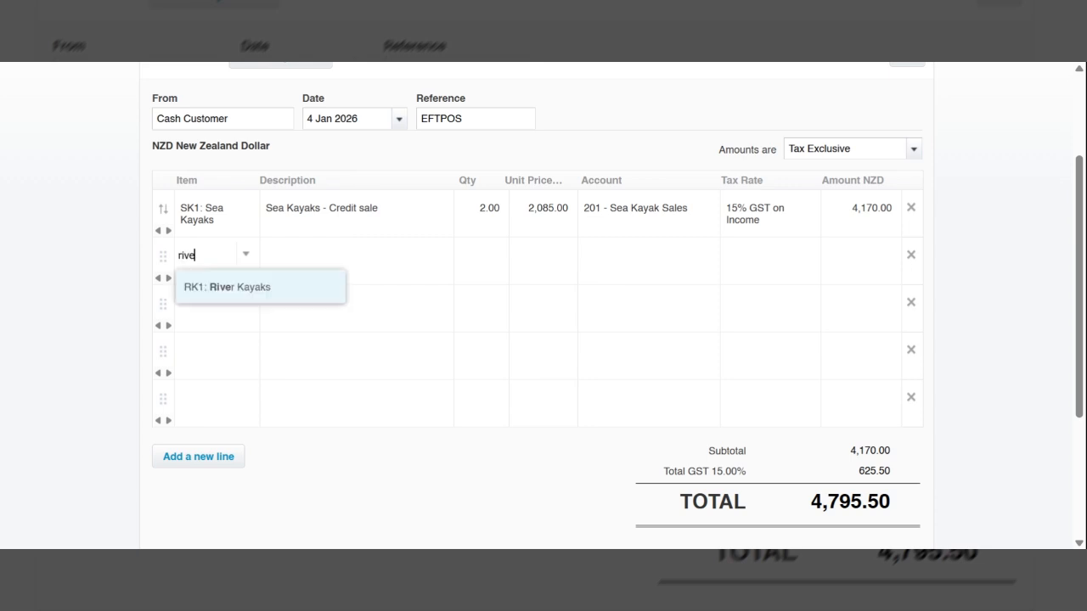
click(314, 294)
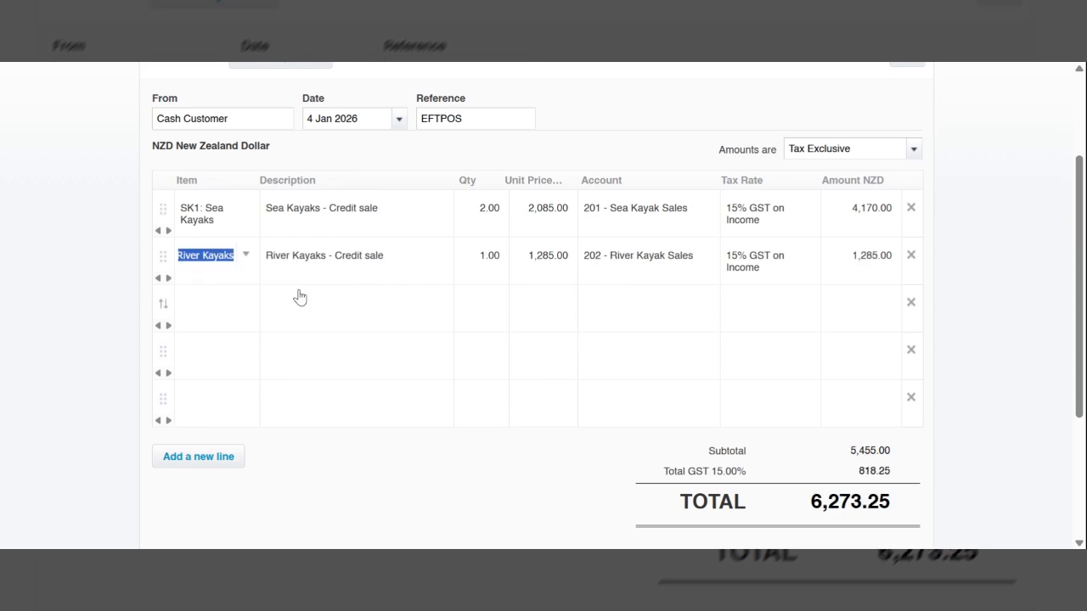
key(Tab)
key(Tab)
text(3)
key(Tab)
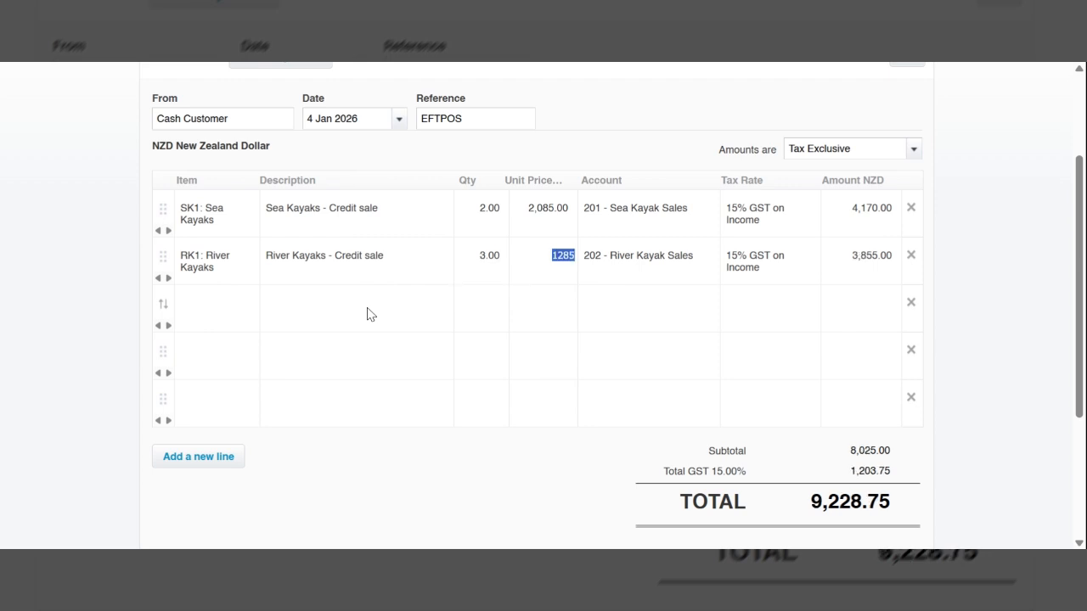
Step: Add the item KK1: Kids Kayaks on the third line with a quantity of 4
click(218, 306)
text(k)
click(267, 344)
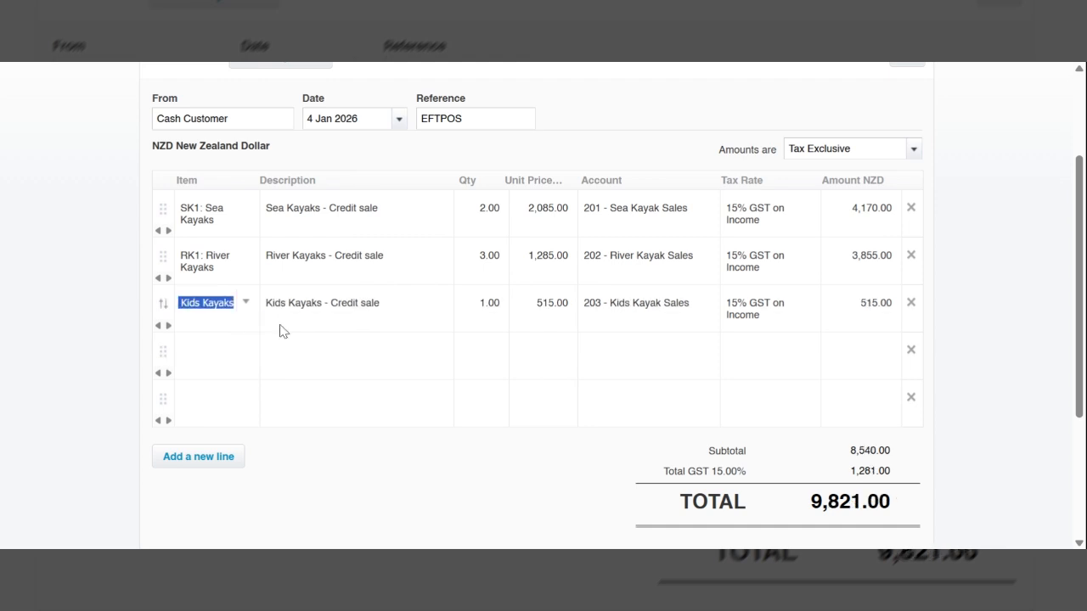
click(498, 305)
text(4)
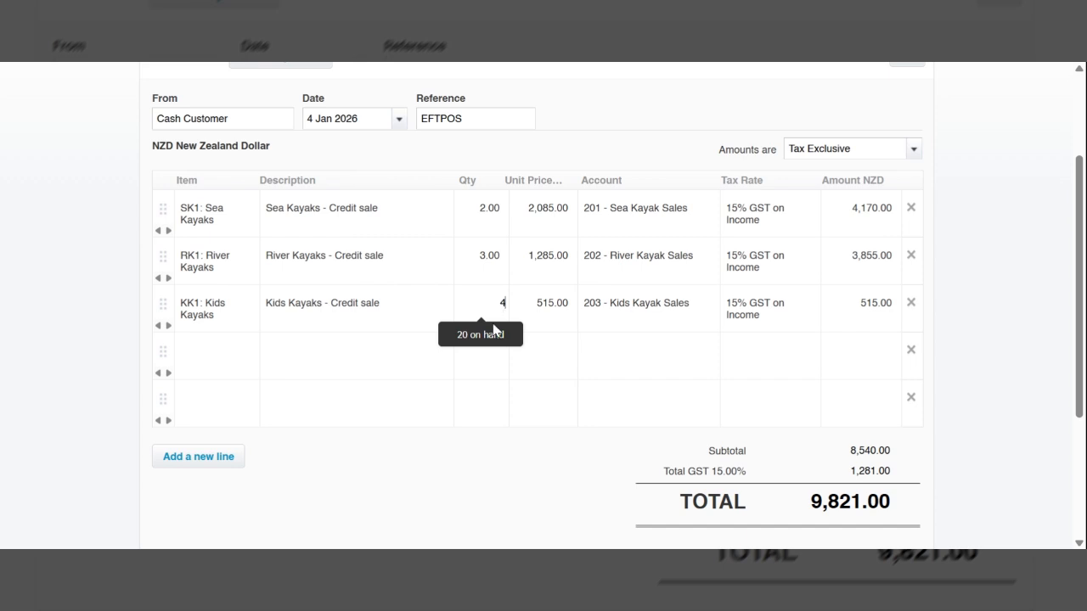
key(Tab)
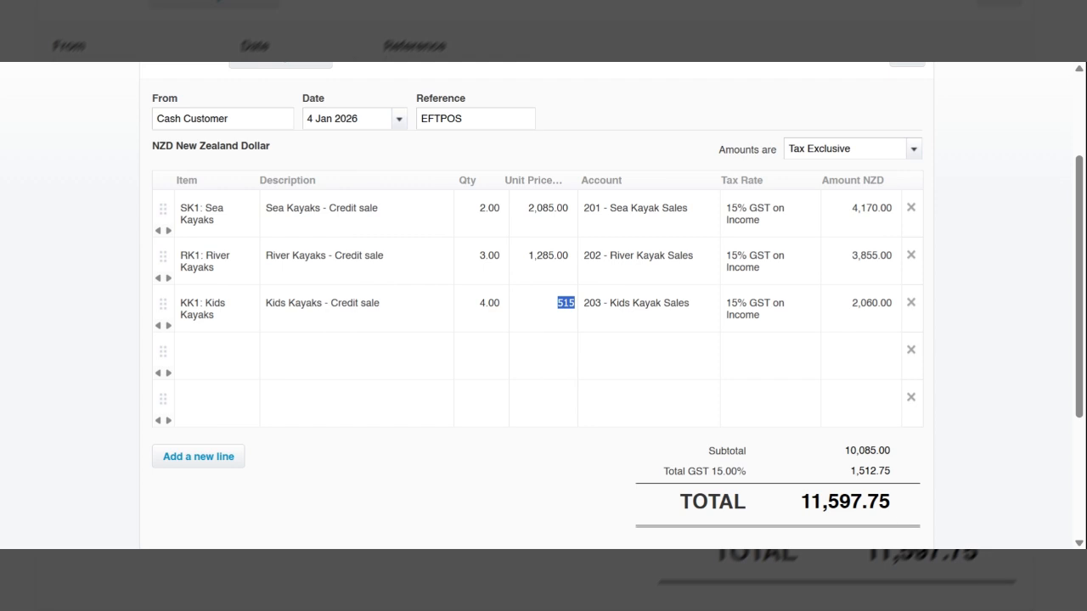
Step: Save the EFTPOS receipt and review the account transactions and the bank account's balances
scroll(805, 510, down, 1)
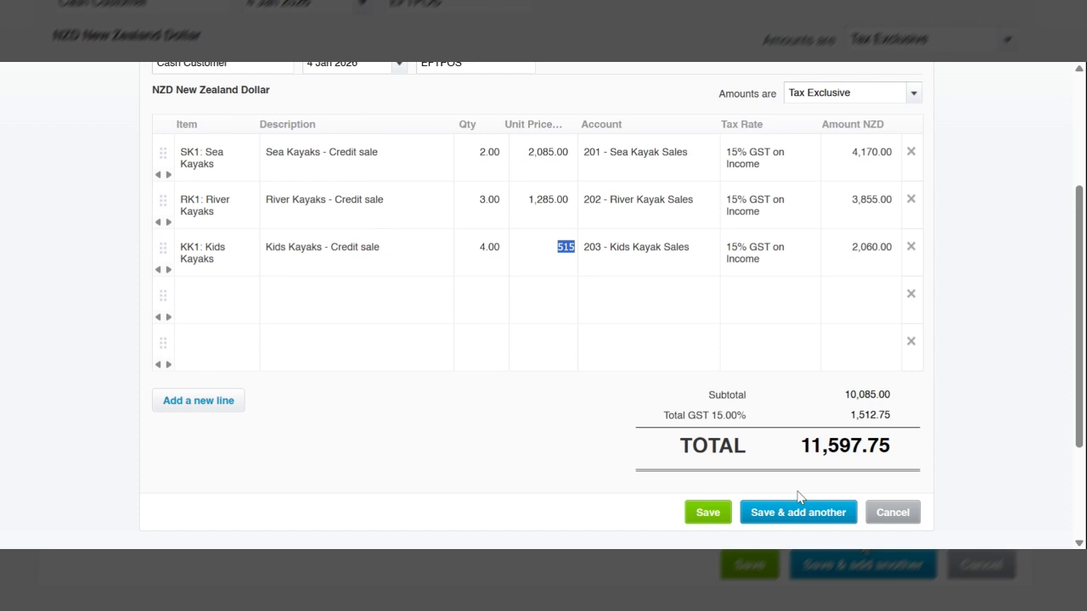
click(804, 520)
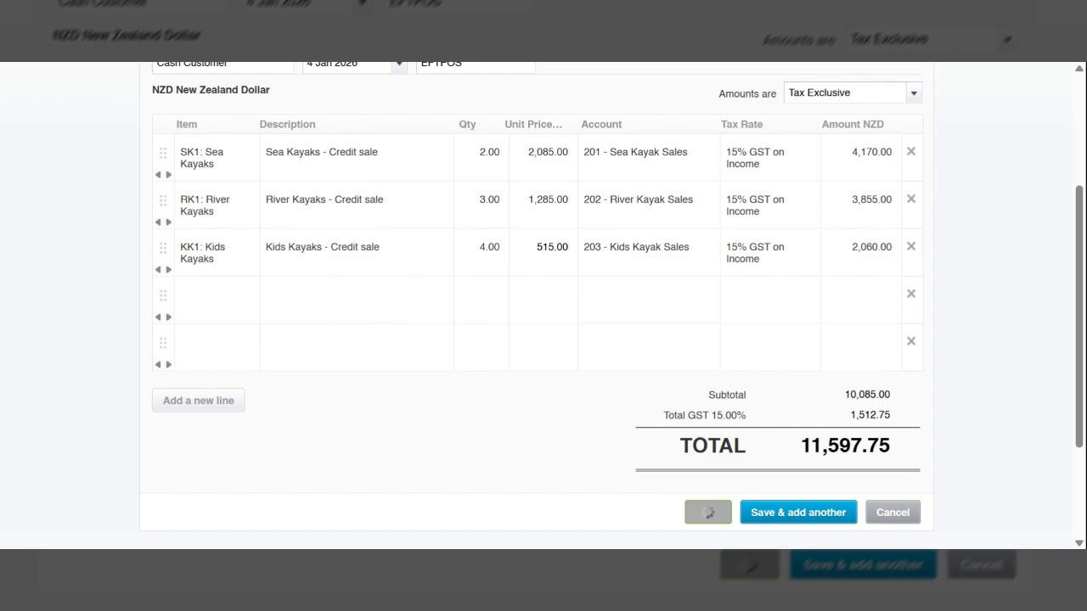
scroll(693, 434, down, 3)
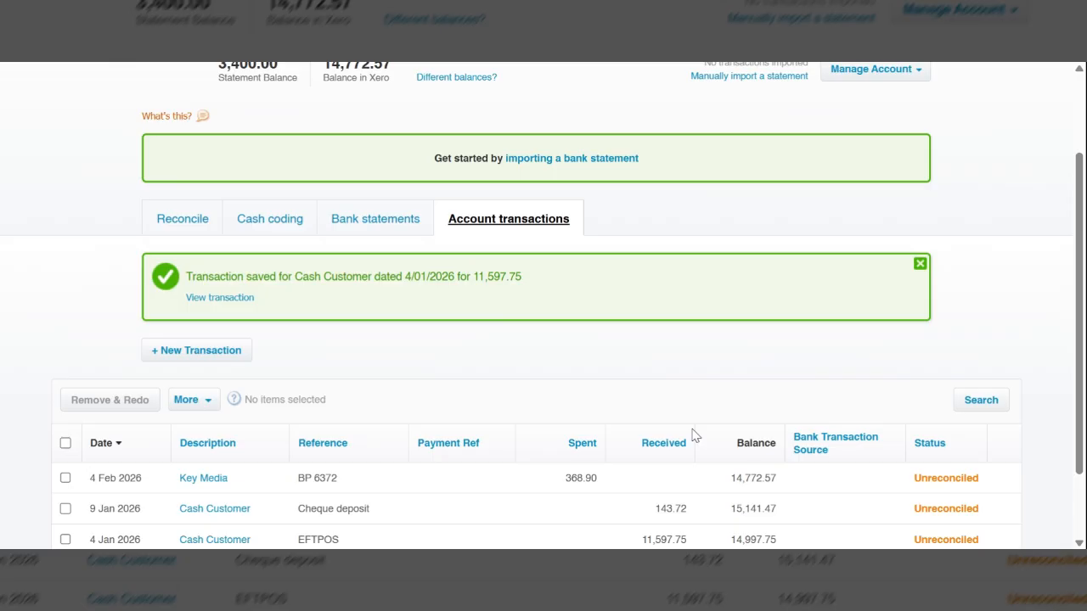
scroll(693, 435, down, 3)
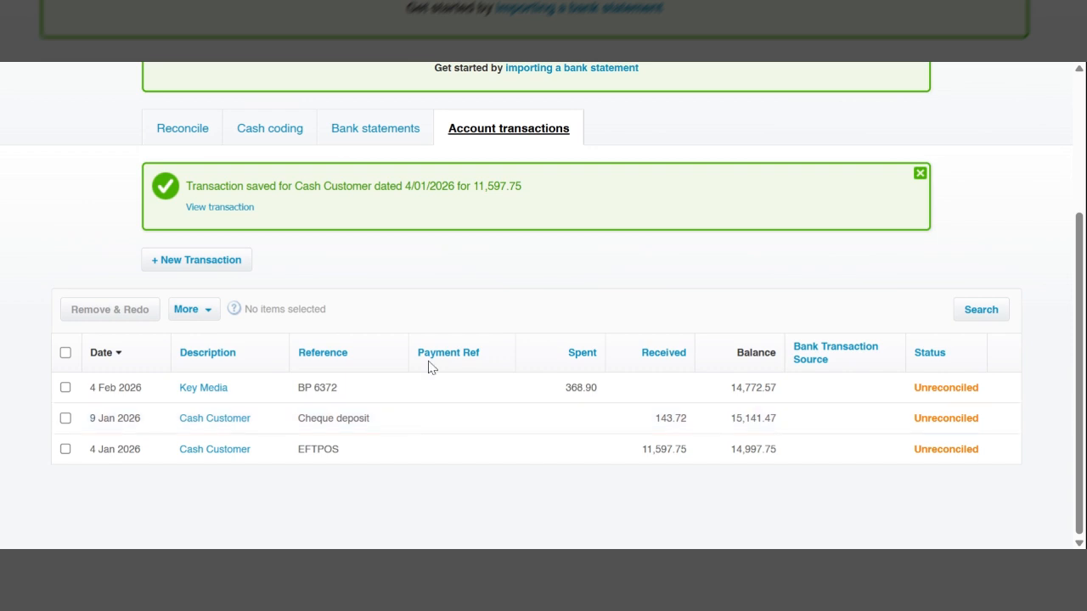
scroll(429, 367, up, 1)
scroll(430, 363, up, 1)
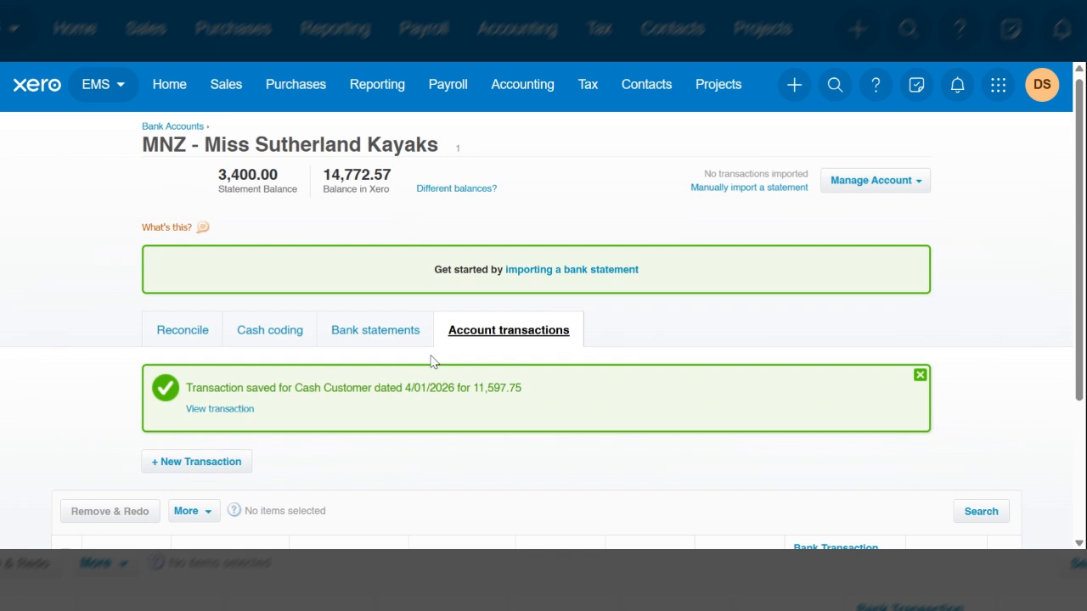
scroll(430, 362, up, 1)
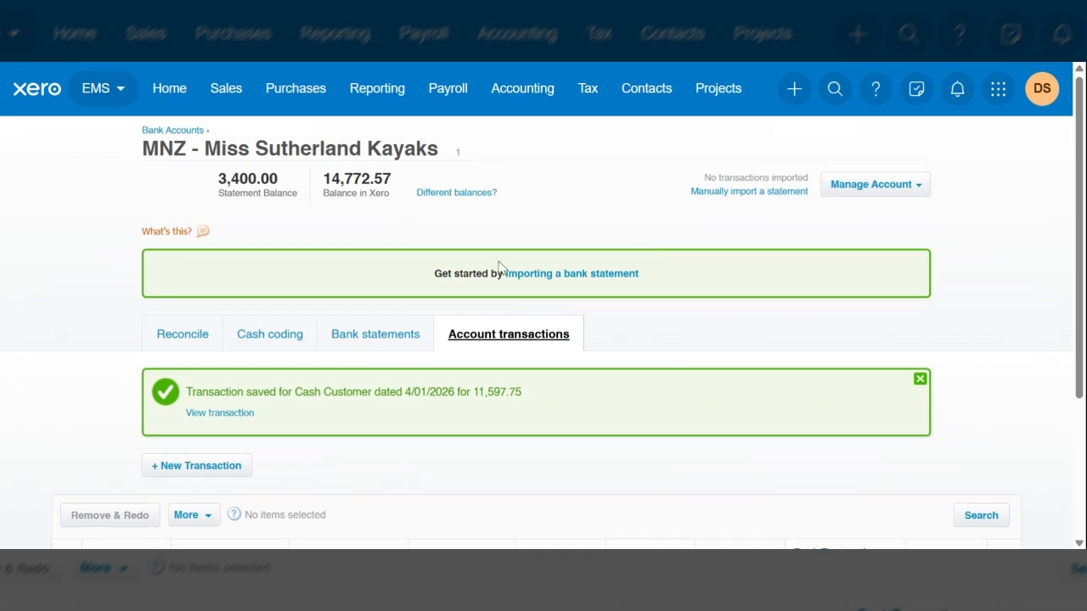